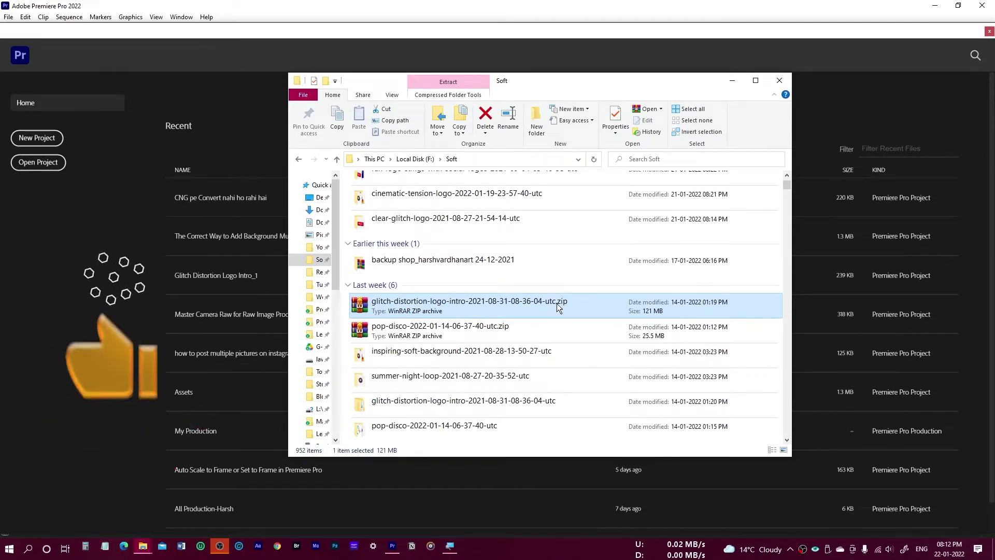
- Extract the glitch intro zip into its own folder, replacing all files, and open it
scroll(557, 303, "down", 1)
right_click(468, 243)
left_click(439, 313)
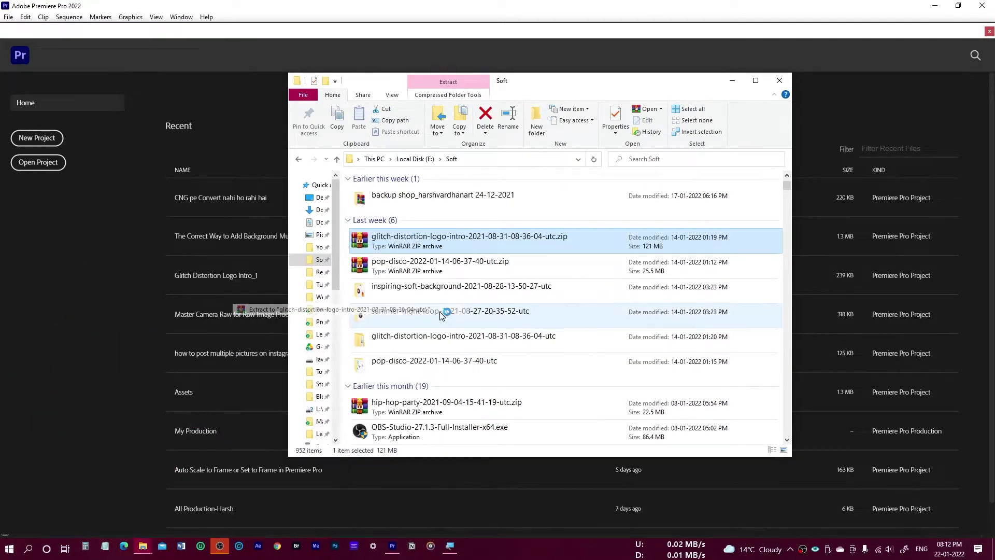
left_click(486, 338)
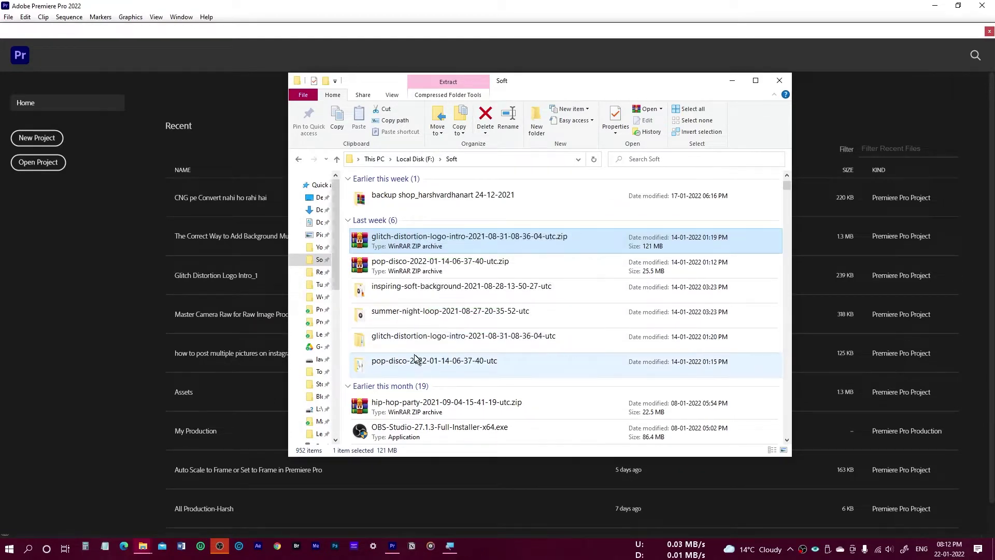
left_click(466, 341)
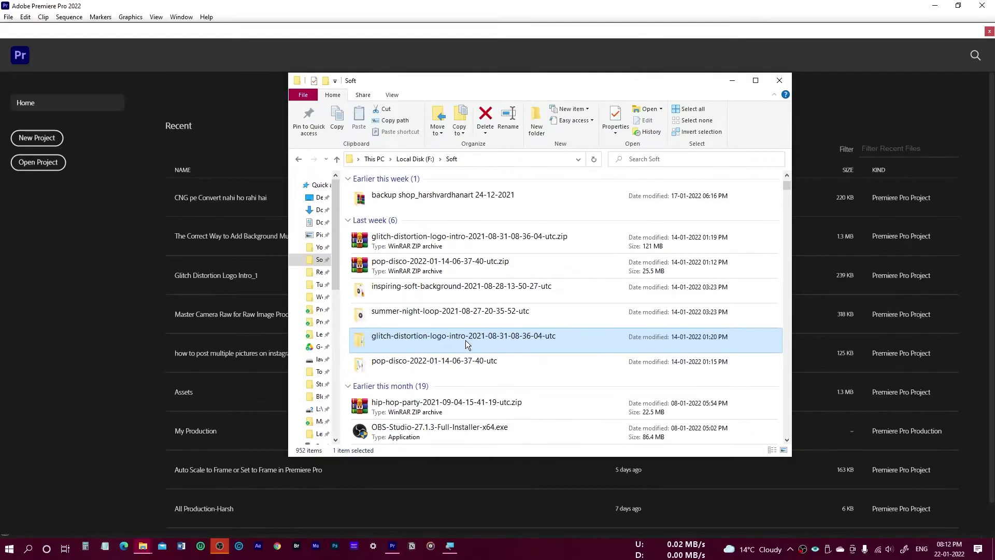
double_click(465, 340)
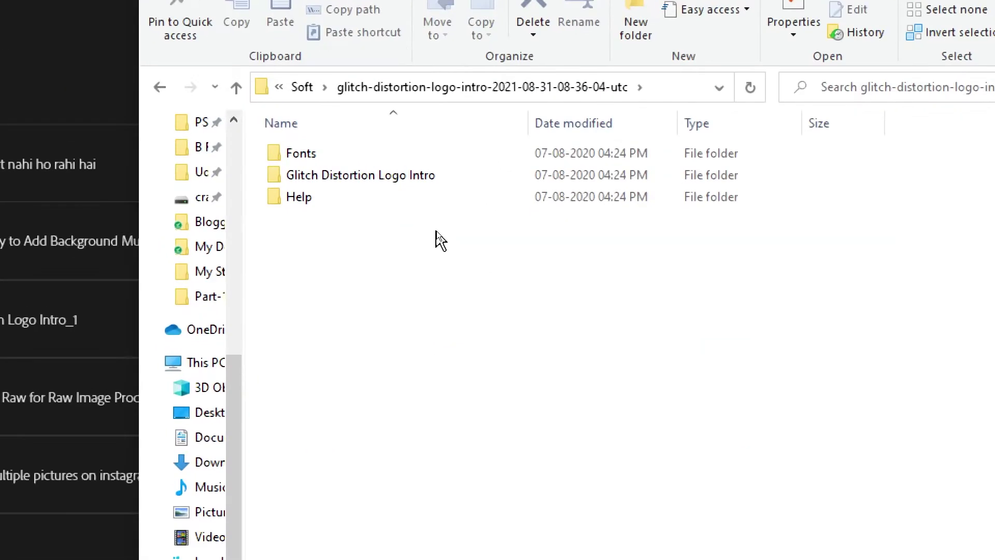
- Open the Fonts folder and read the Nexa Light font link in Font Link.txt
double_click(346, 159)
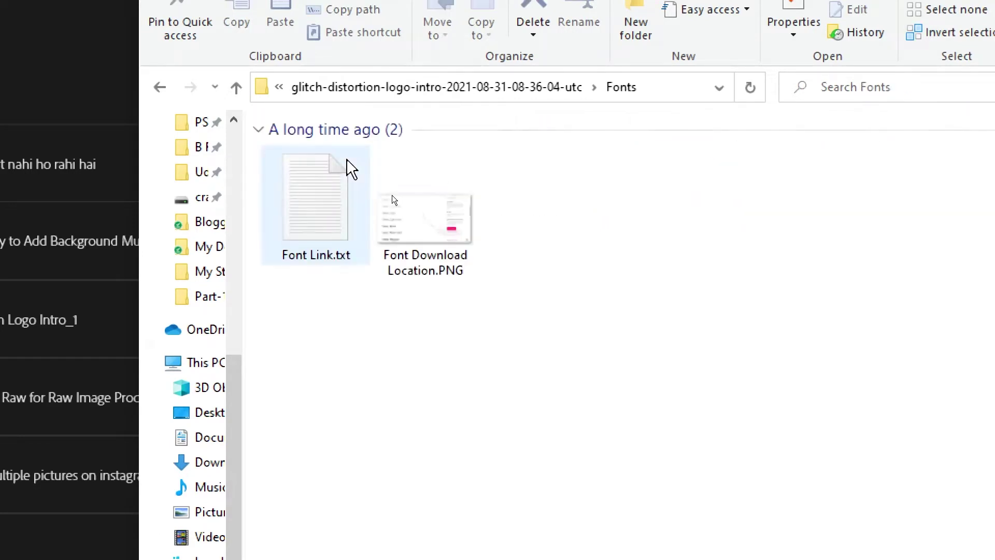
double_click(334, 246)
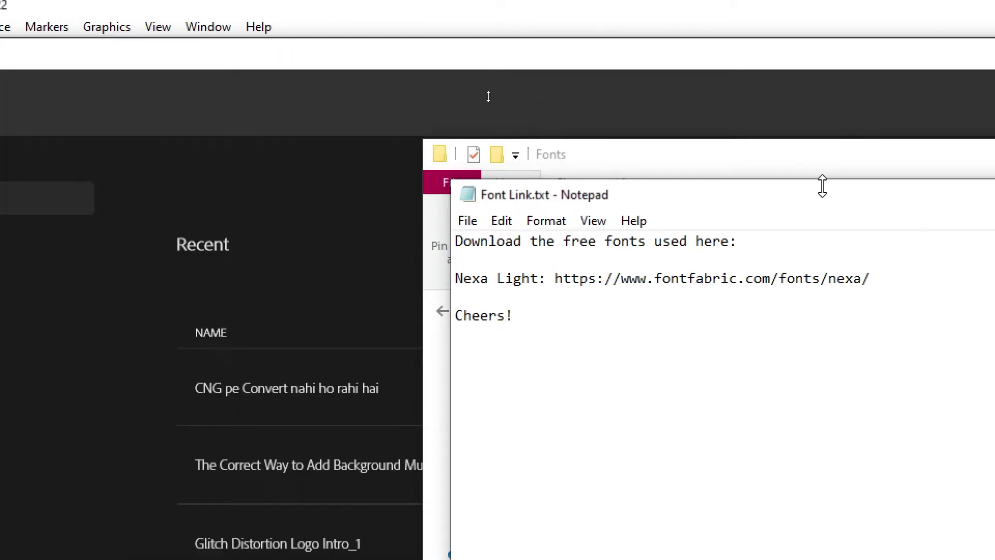
left_click_drag(822, 186, 599, 175)
left_click_drag(347, 250, 686, 251)
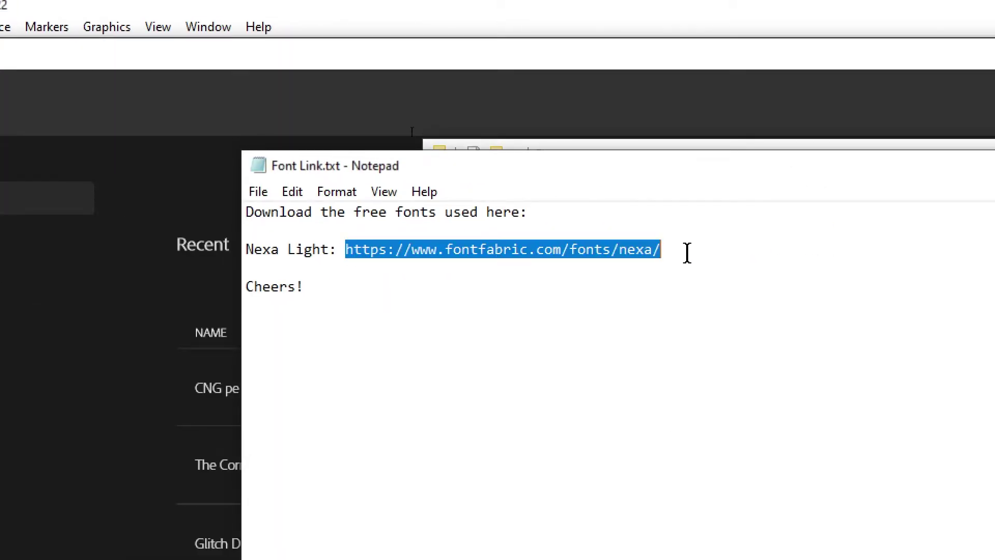
left_click(599, 310)
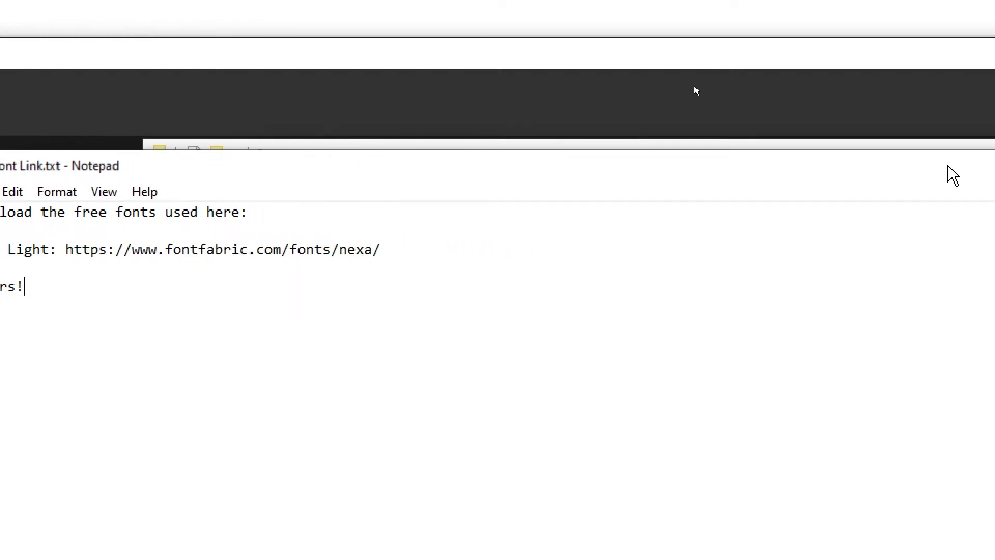
left_click(627, 171)
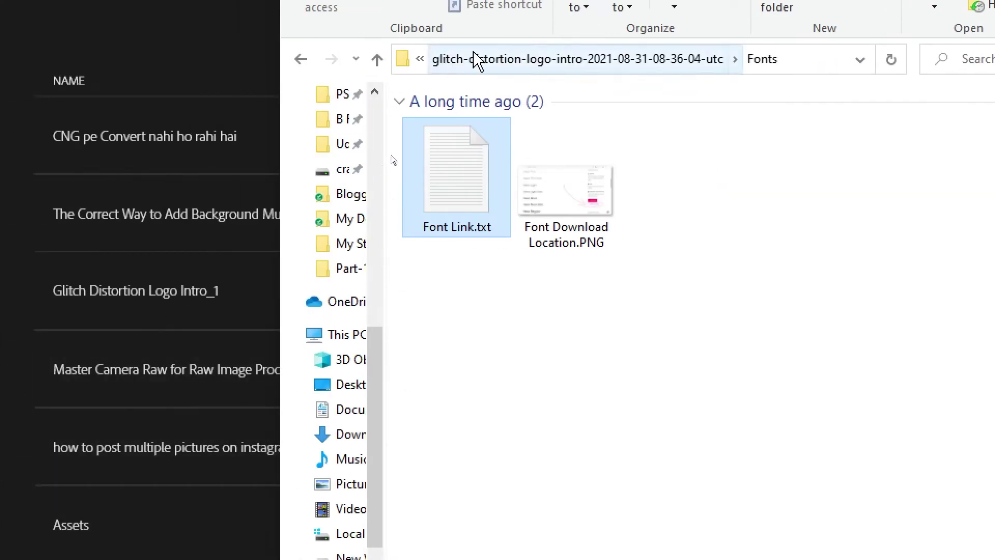
- Open the original Glitch Distortion Logo Intro.prproj from its folder in Premiere Pro
left_click(51, 311)
left_click(510, 151)
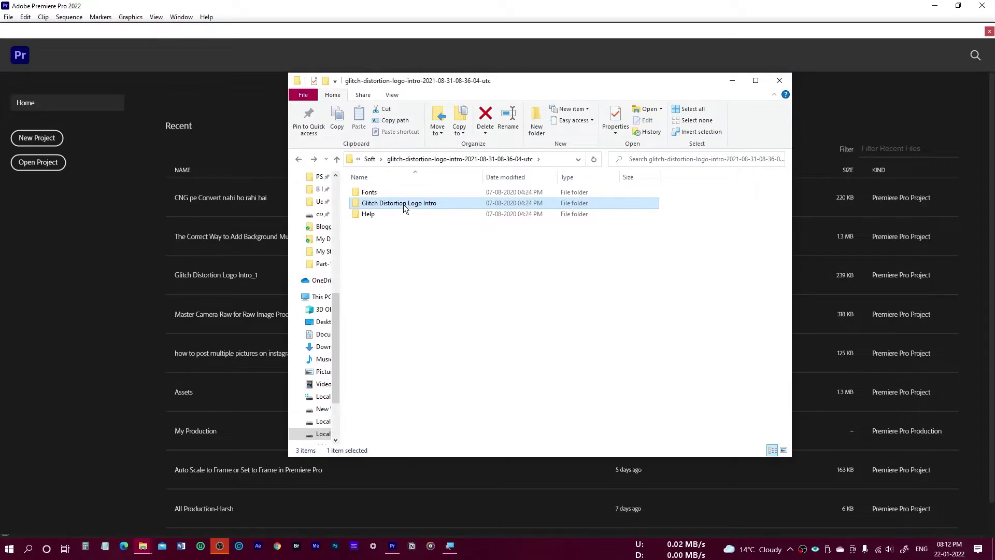
double_click(511, 151)
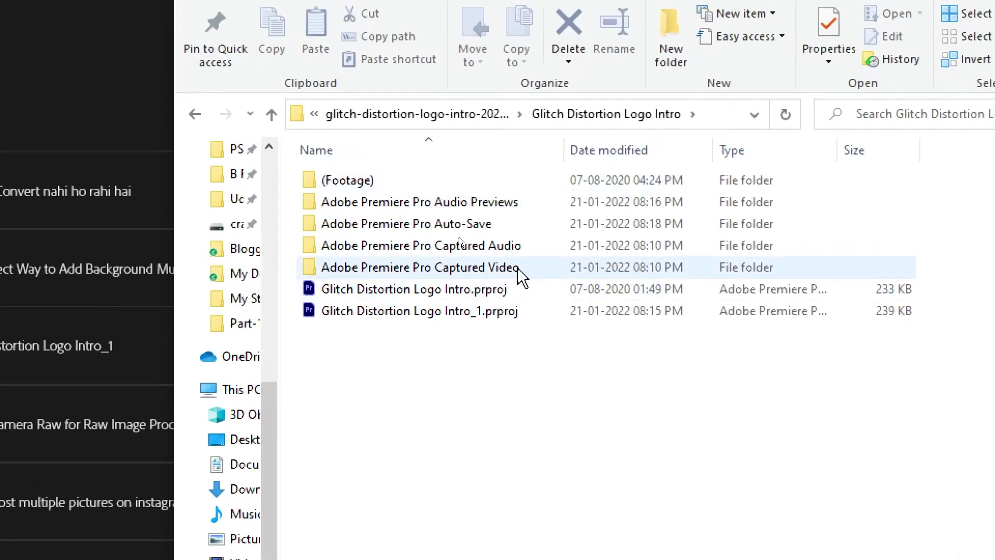
left_click(438, 290)
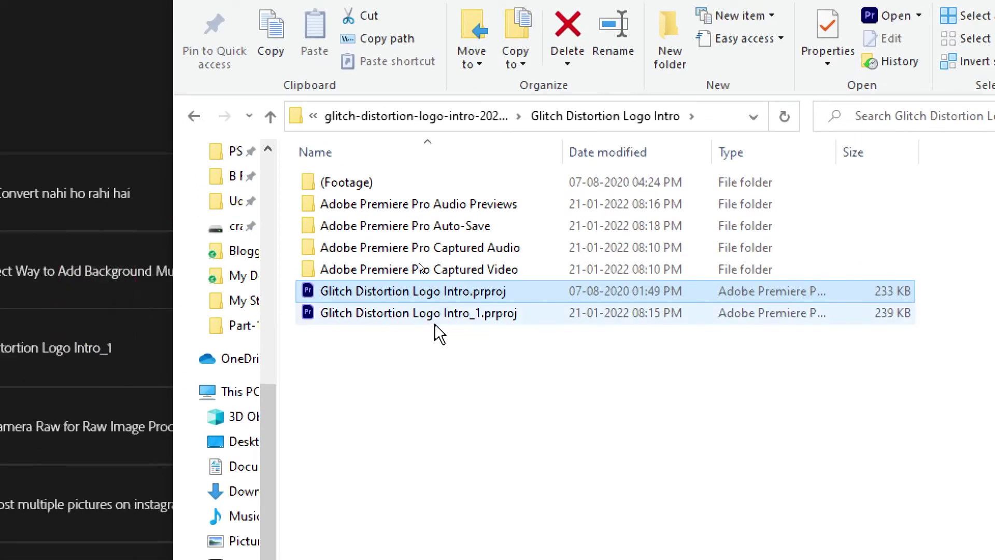
left_click(457, 313)
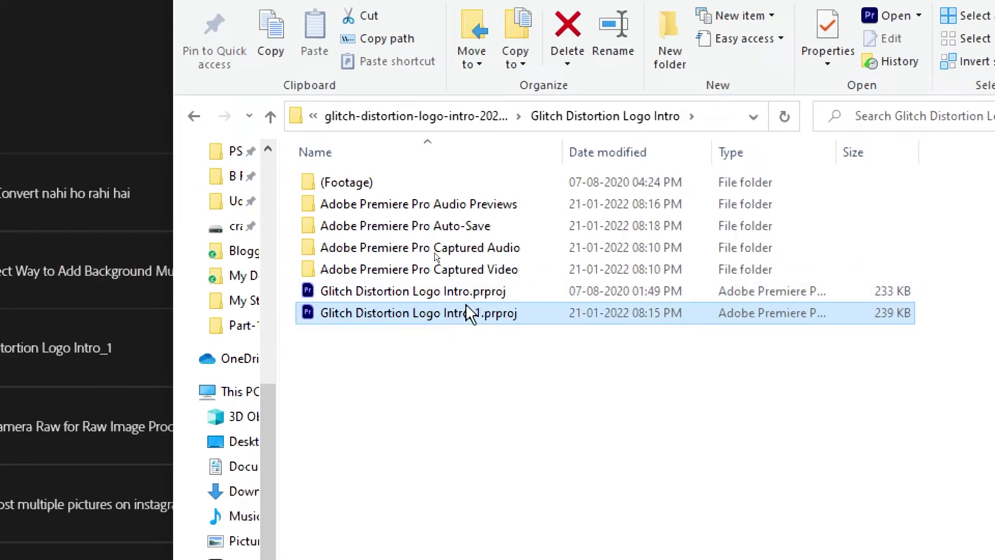
left_click(469, 287)
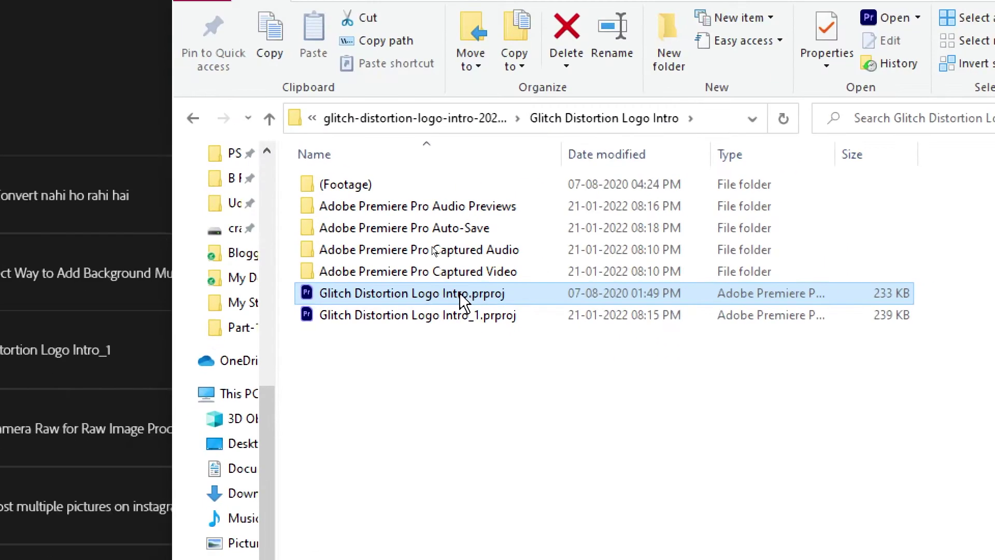
double_click(460, 293)
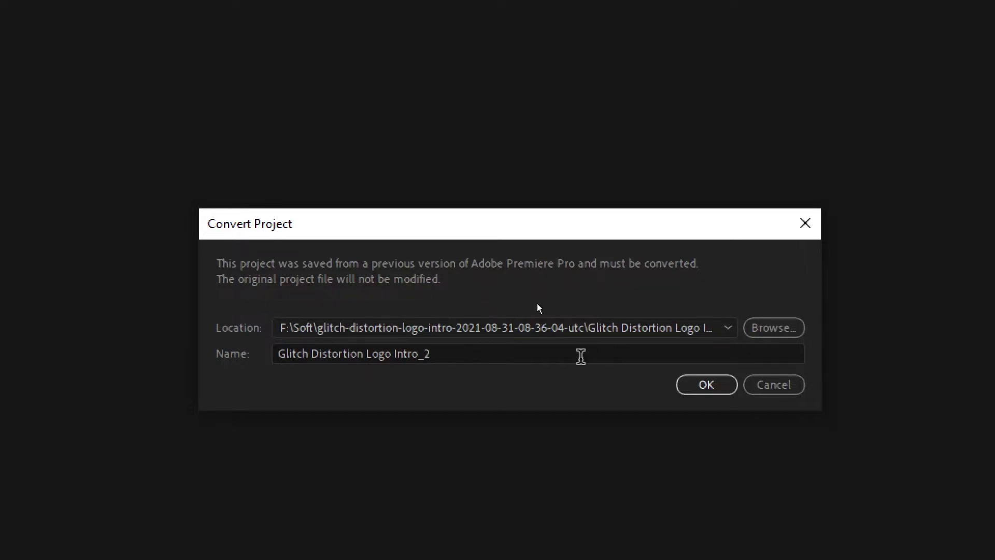
- Convert the project as Glitch Distortion Logo Intro_2 and play the Logo Intro sequence from the start
left_click(700, 388)
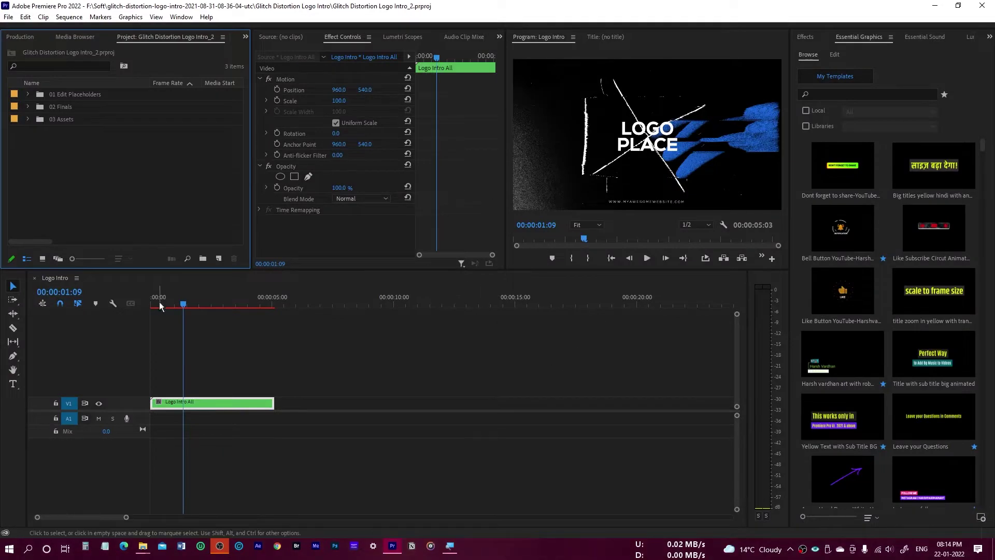
left_click(268, 347)
key("Home")
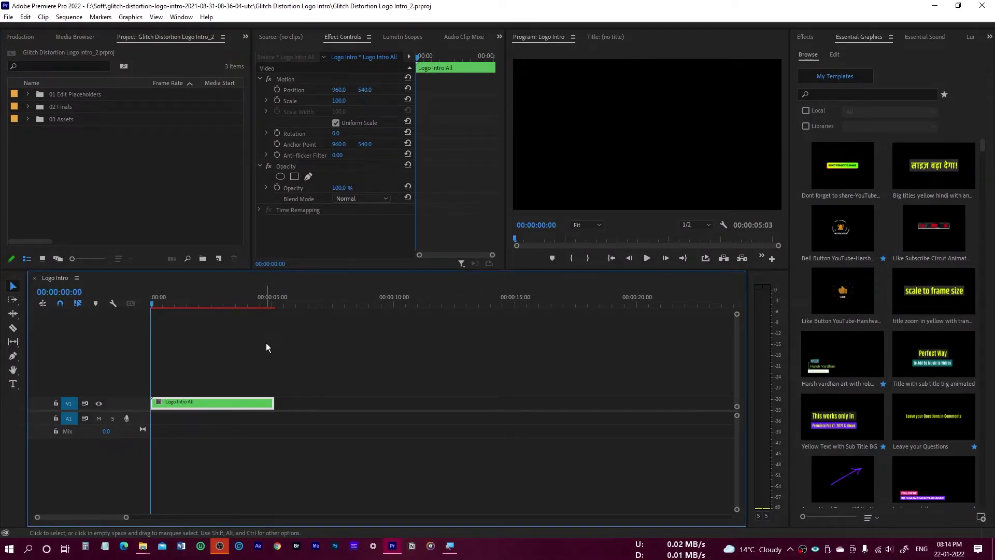
key("space")
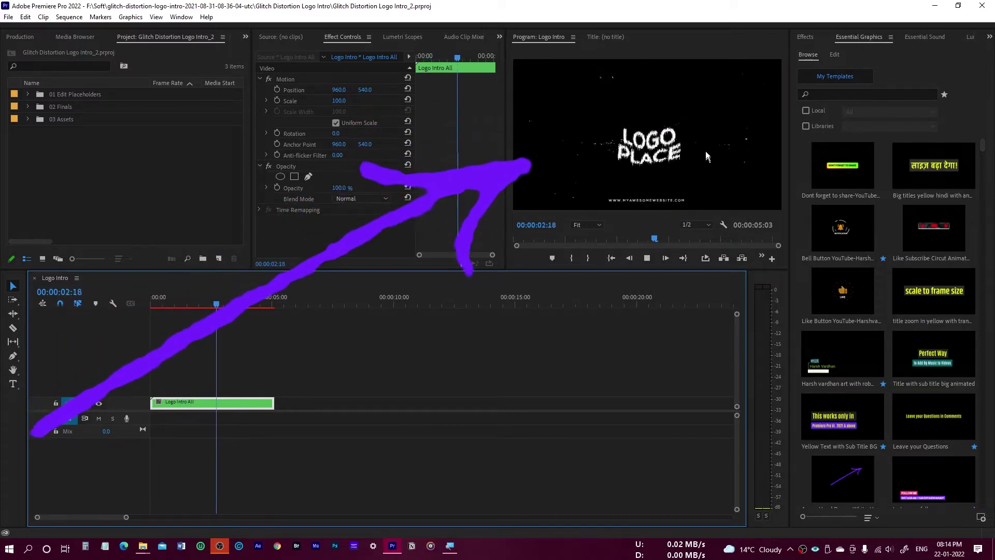
left_click(245, 305)
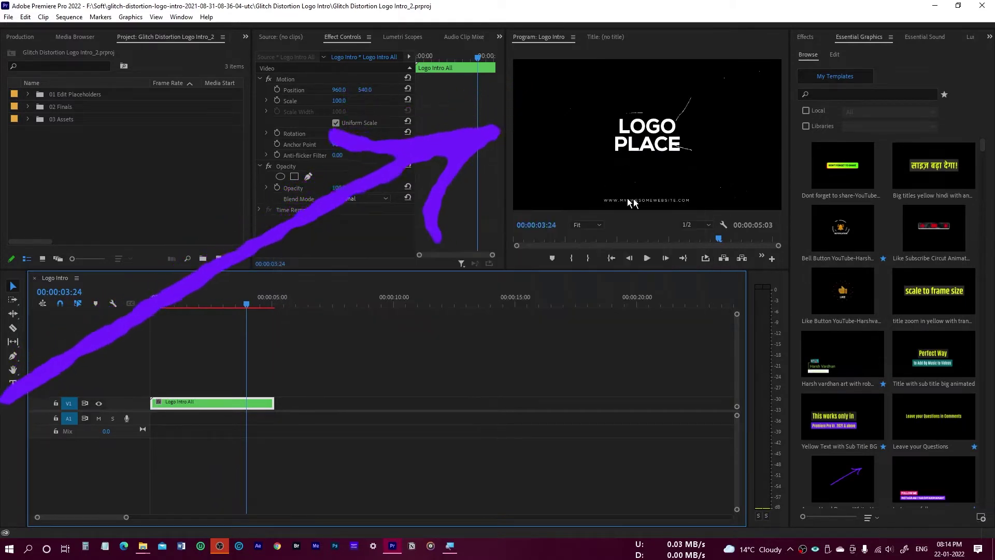
left_click(196, 306)
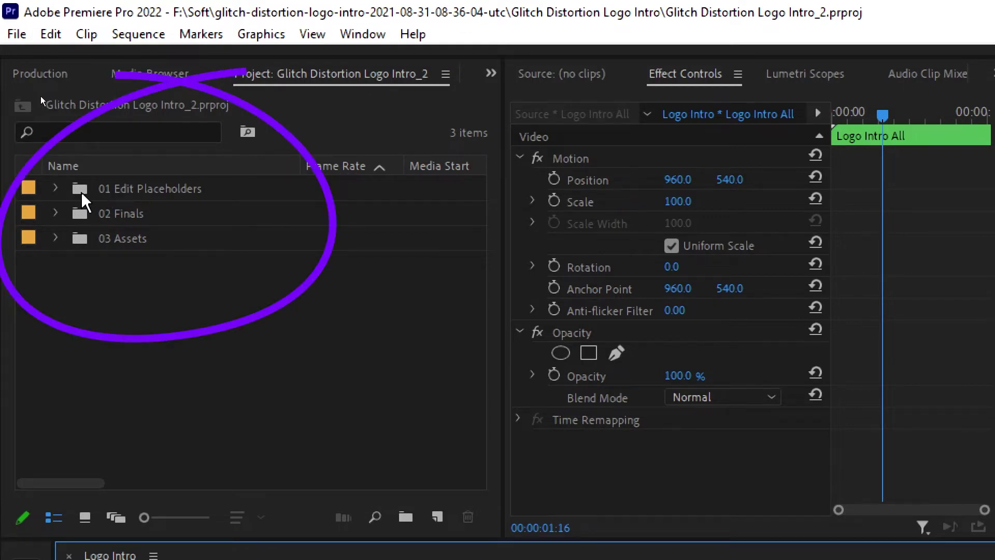
- Open the Logo Placeholder sequence from the 01 Edit Placeholders > Logo folder
left_click(55, 188)
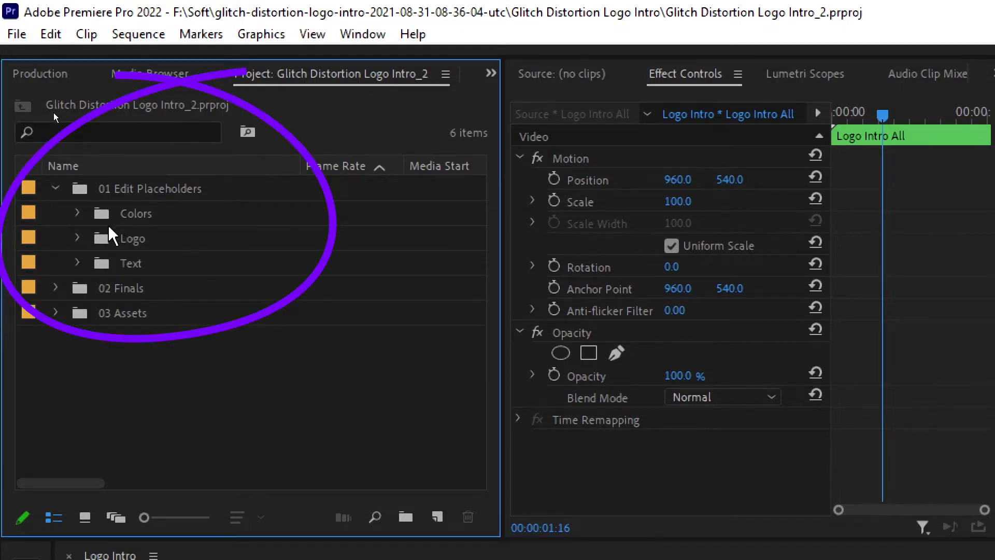
left_click(104, 239)
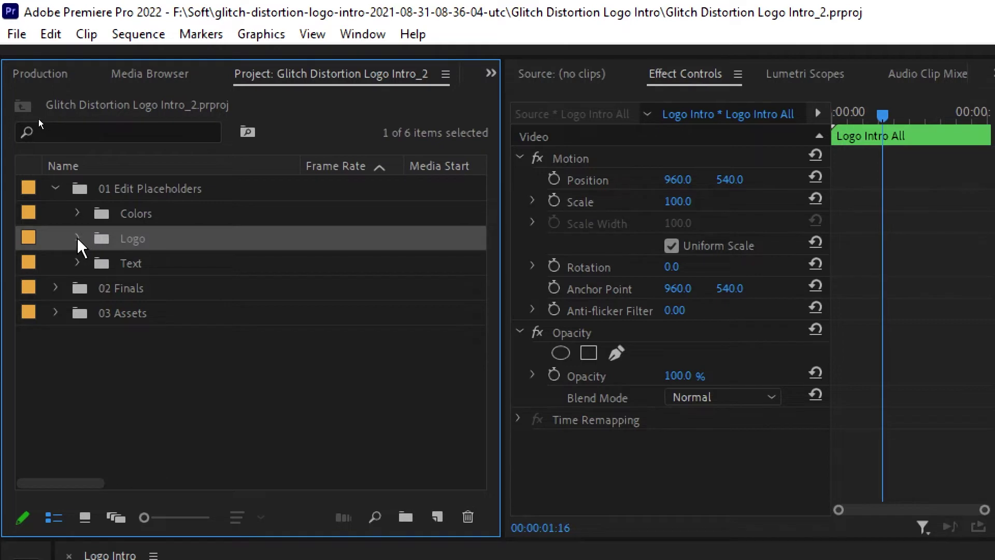
left_click(77, 238)
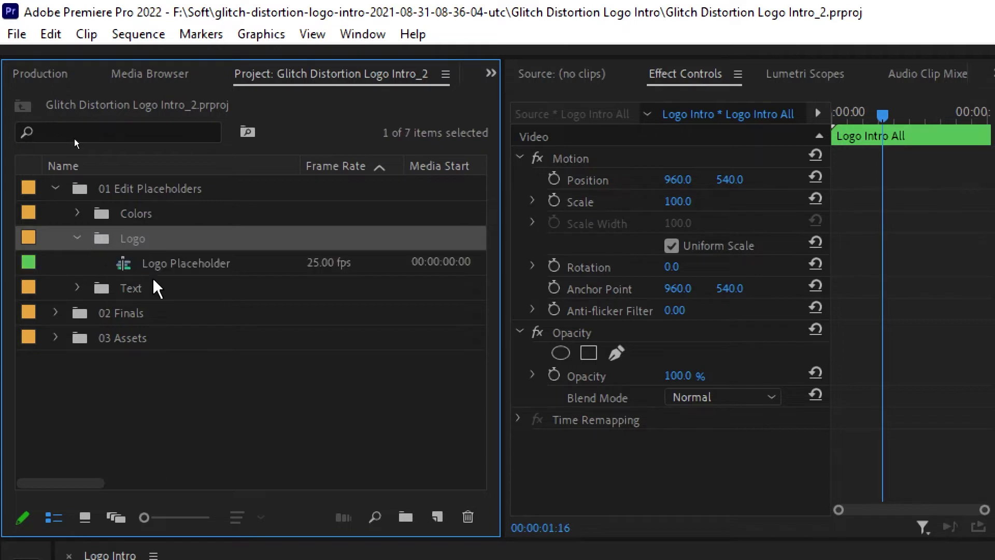
left_click(127, 265)
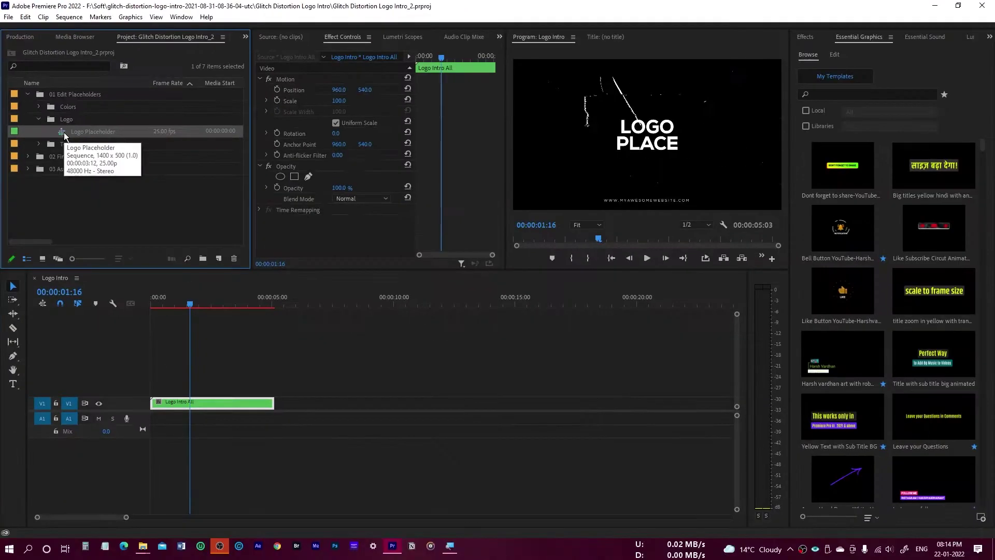
double_click(63, 132)
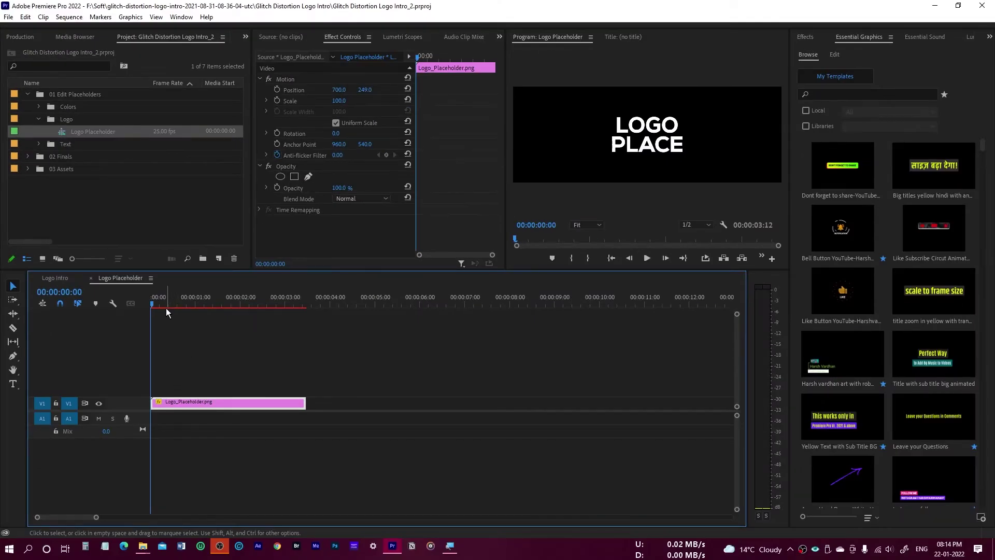
mouse_move(165, 308)
left_mouse_down()
mouse_move(238, 306)
mouse_move(177, 306)
left_mouse_up()
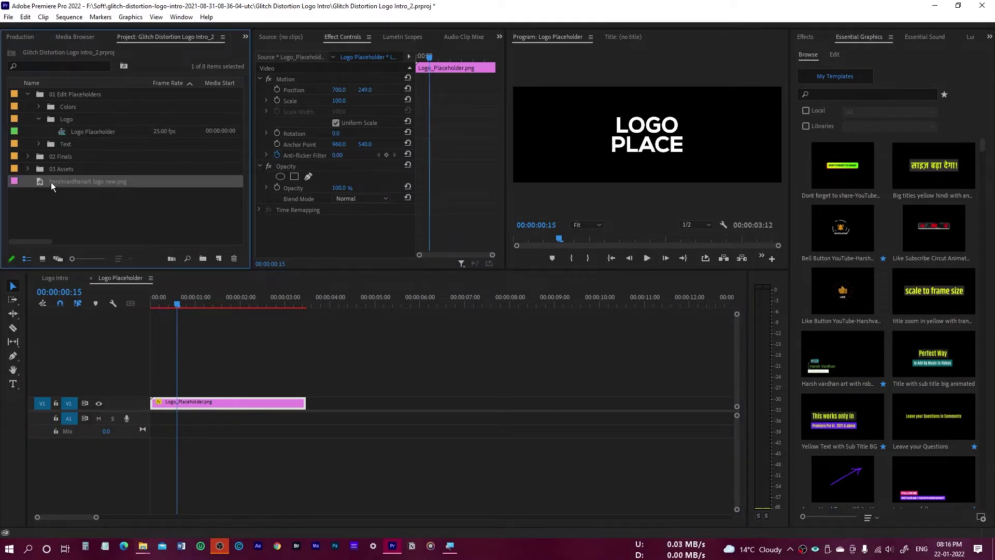
- Place the custom logo on track V2, extend it to 3:06, and scale it to 36.7
left_click_drag(50, 181, 155, 387)
left_click_drag(239, 389, 306, 389)
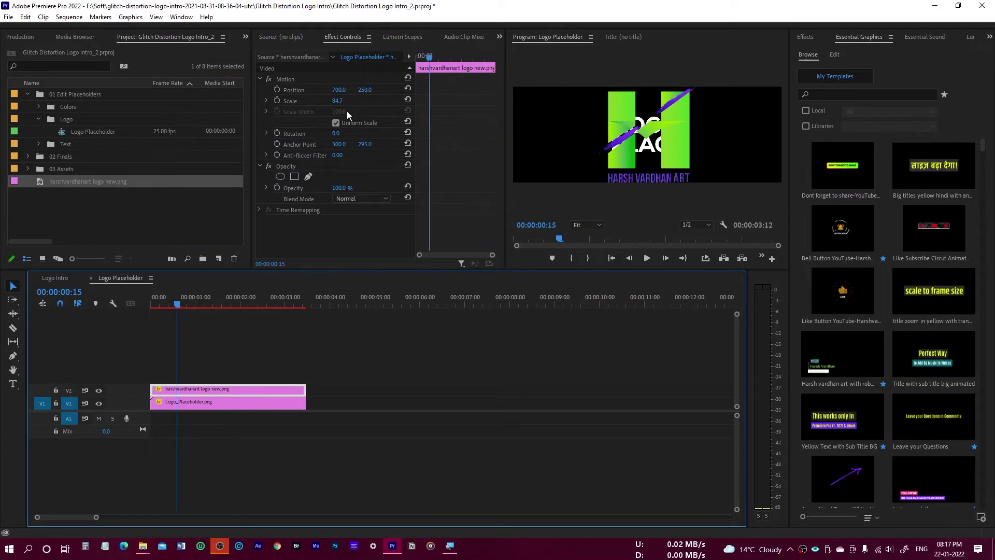
left_click_drag(335, 102, 307, 102)
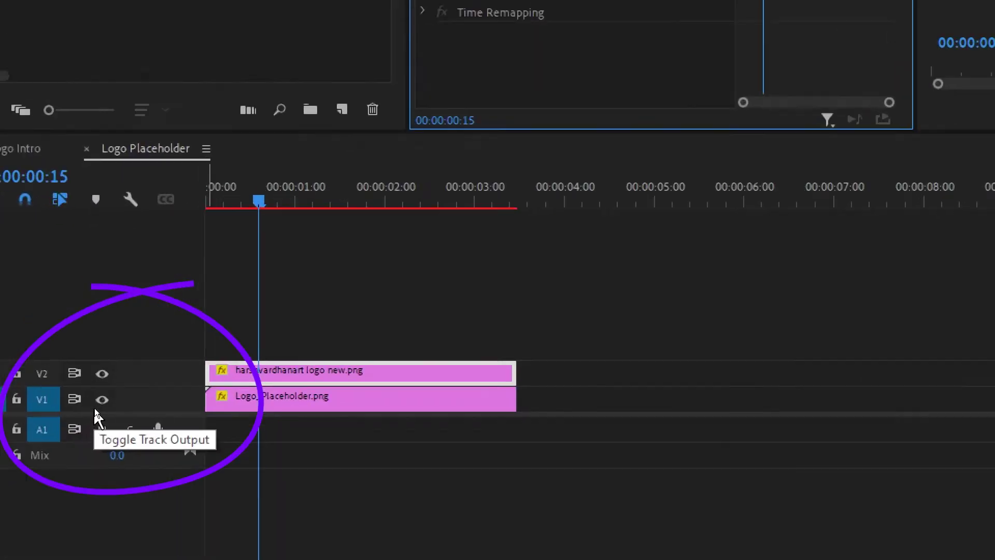
- Hide the V1 placeholder, compare it with the logo, save, and return to Logo Intro
left_click(99, 406)
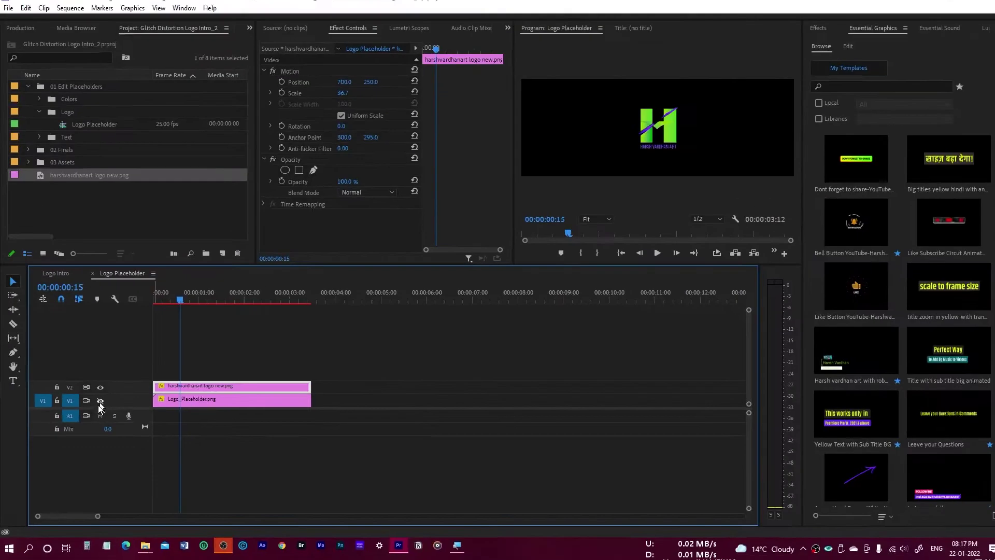
left_click(100, 387)
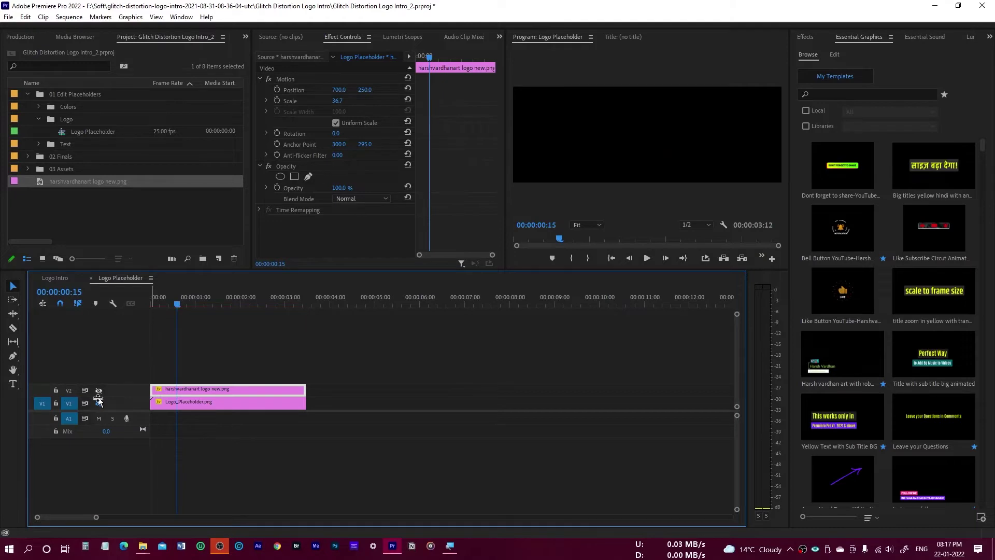
left_click(98, 403)
left_click(98, 403)
left_click(98, 403)
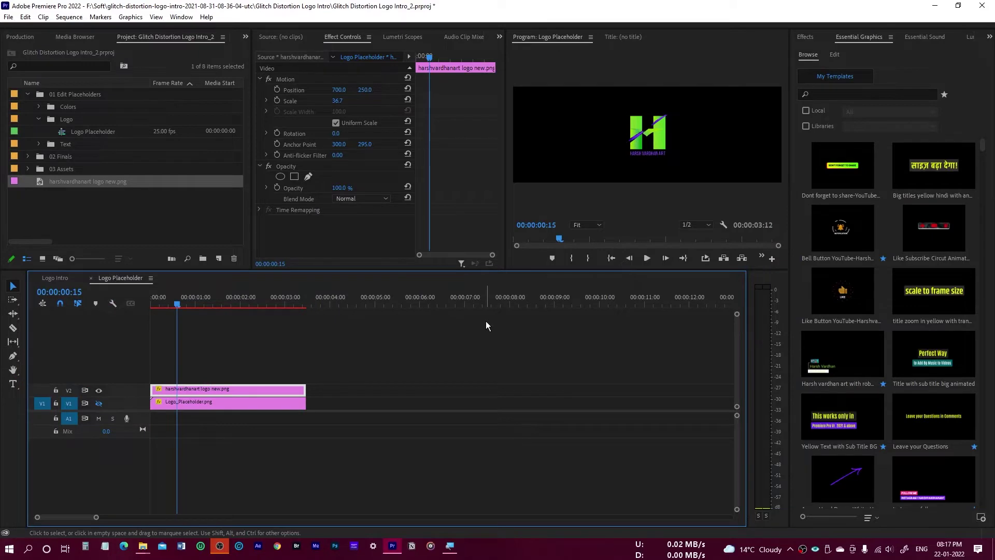
key("ctrl+s")
left_click(57, 278)
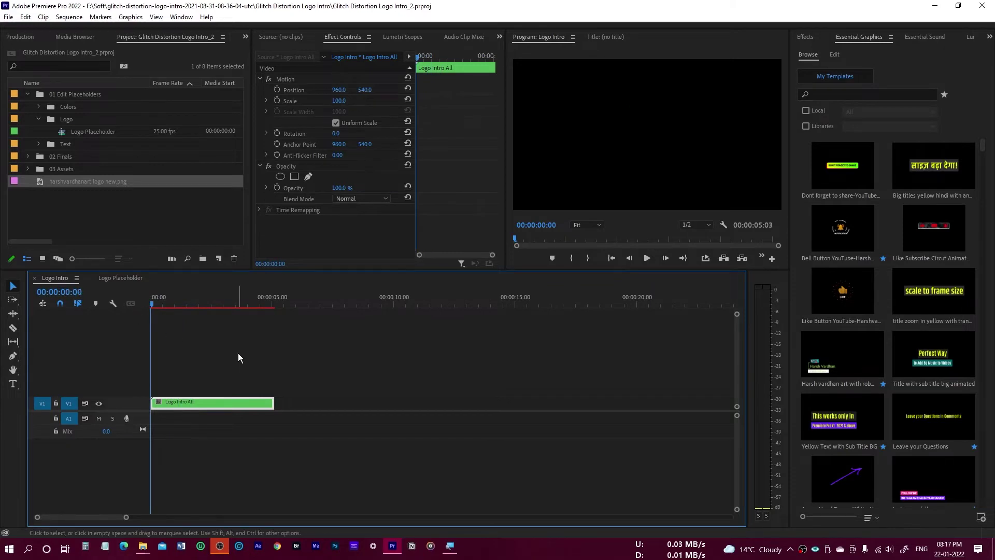
- Preview the Logo Intro with the new logo, stopping at 00:00:02:17, then expand Colors
key("space")
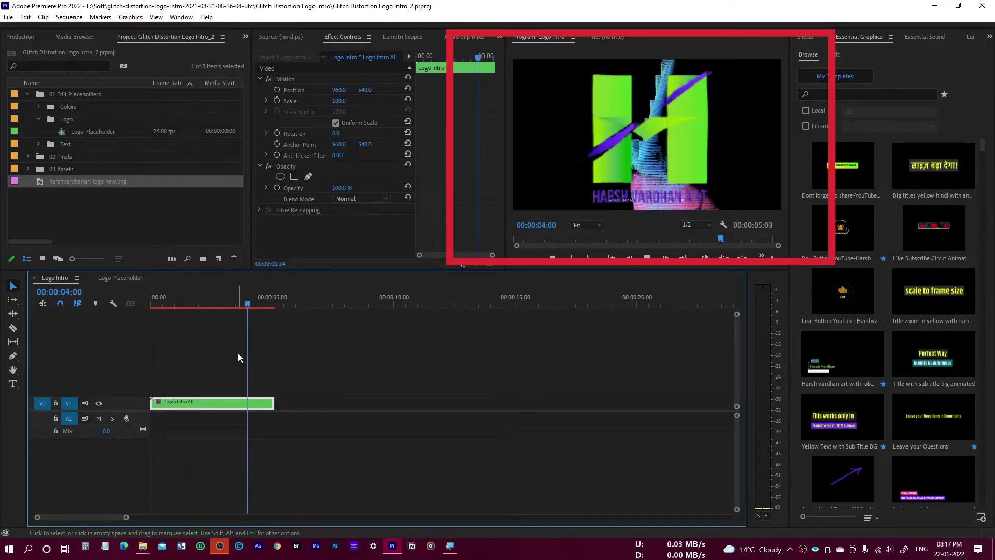
left_click_drag(228, 304, 190, 306)
key("space")
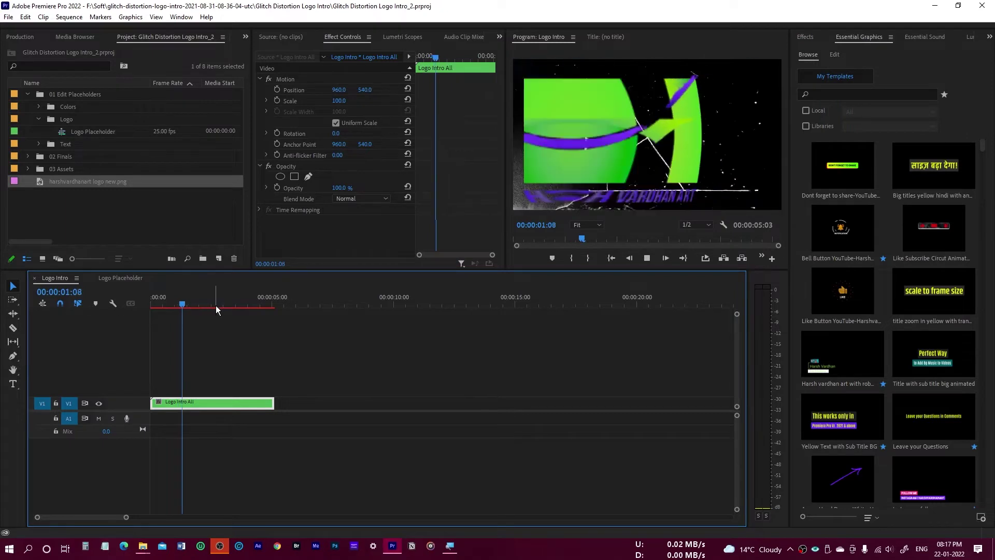
left_click(215, 306)
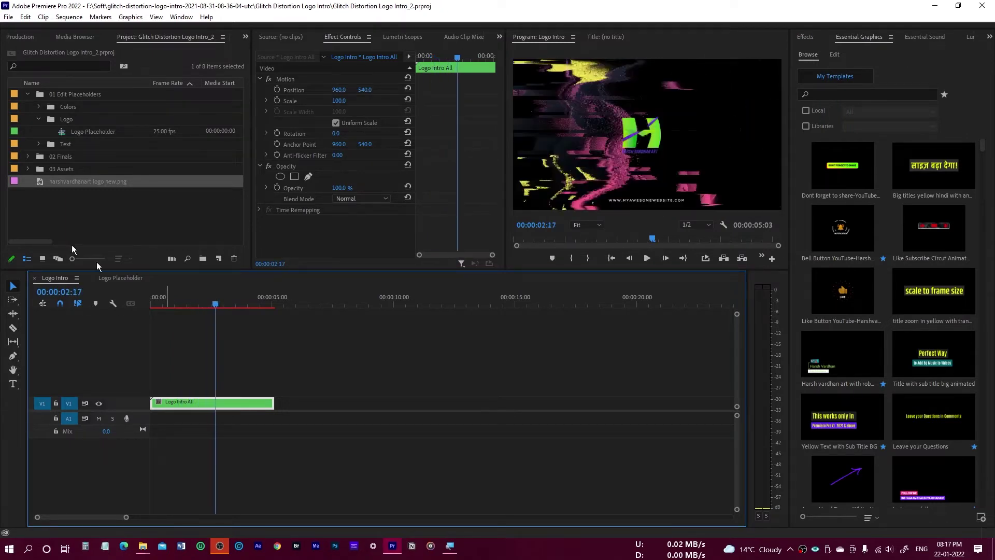
left_click(39, 107)
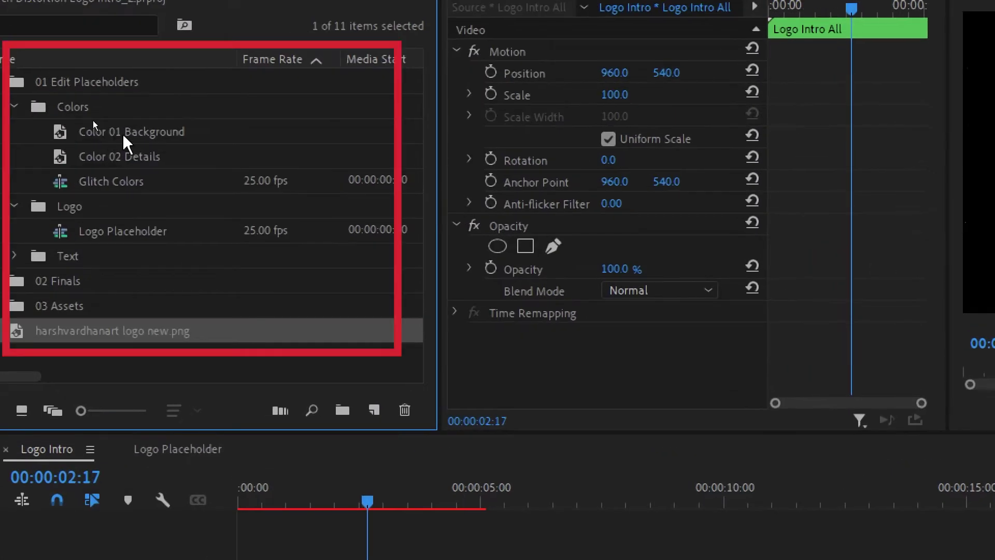
- Change the Color 01 Background matte to pure red
left_click(63, 132)
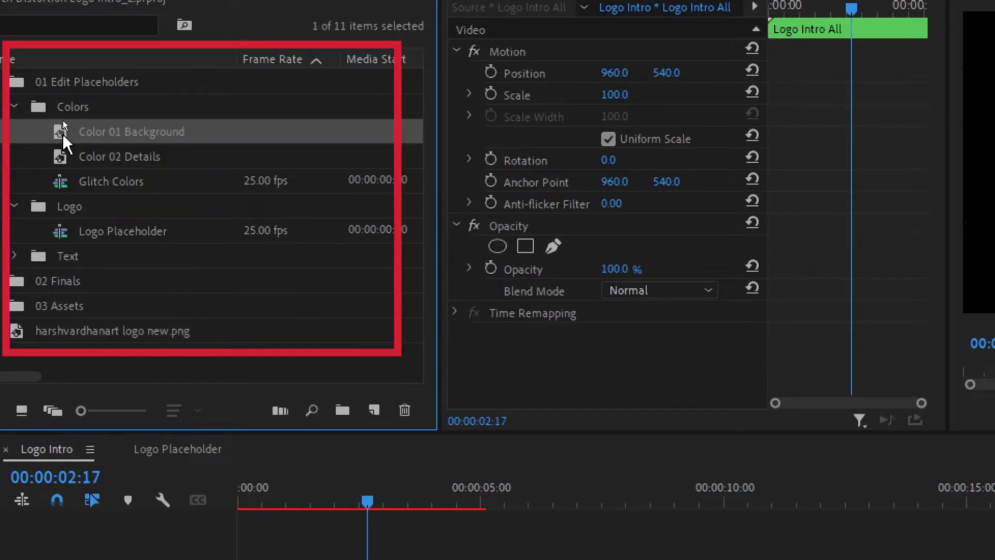
left_click(64, 156)
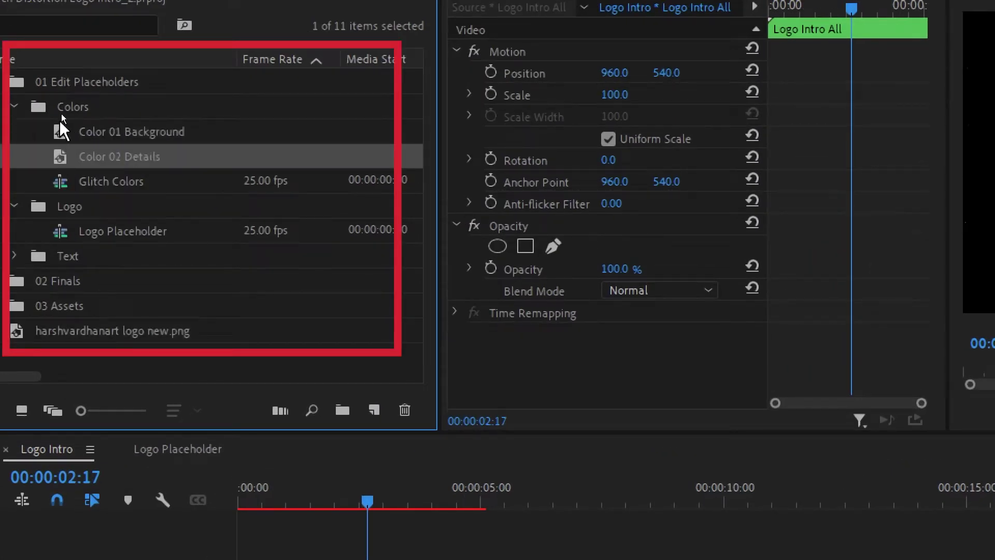
left_click(66, 132)
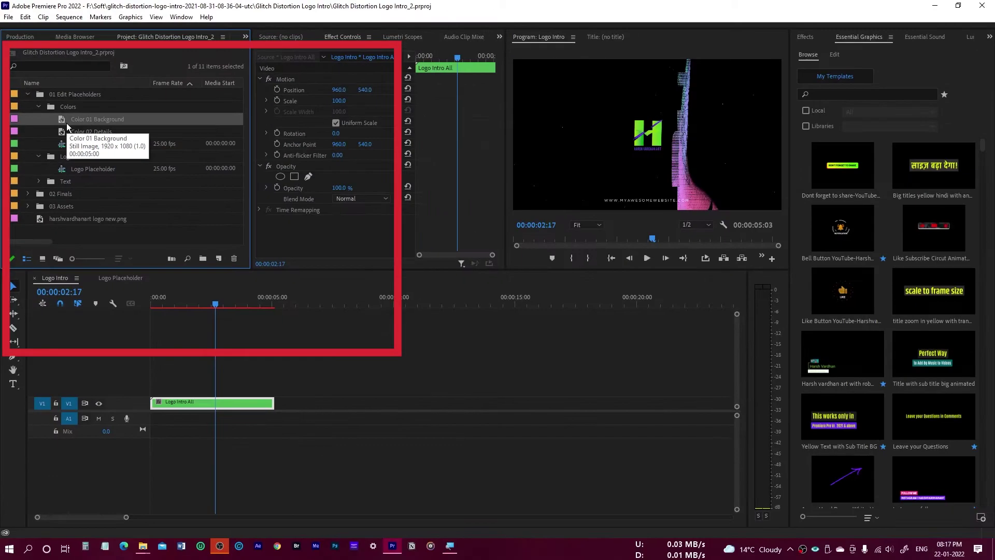
double_click(61, 119)
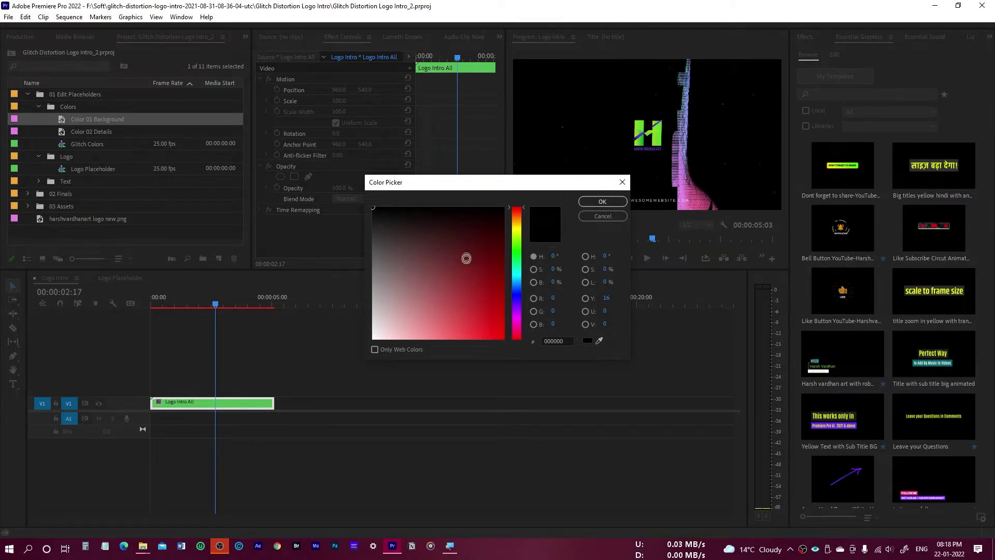
left_click(497, 337)
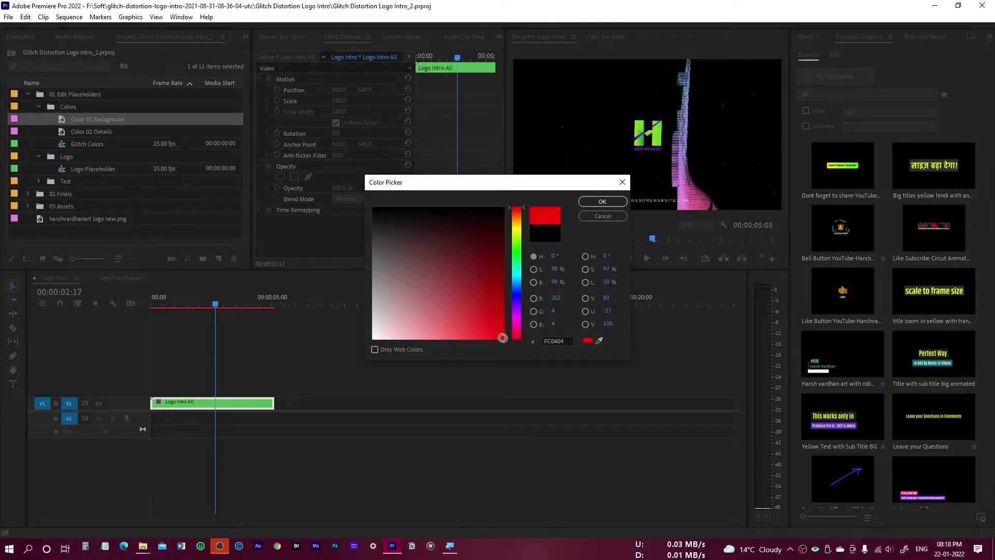
left_click(601, 202)
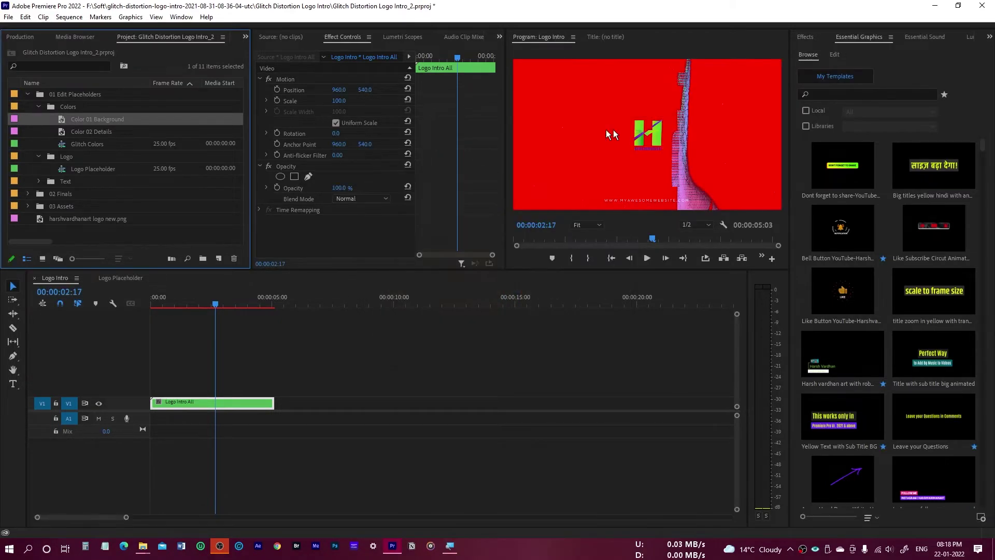
- Leave Color 02 Details white and open Glitch Colors with its Change Colors Here clip selected
left_click(62, 133)
double_click(62, 134)
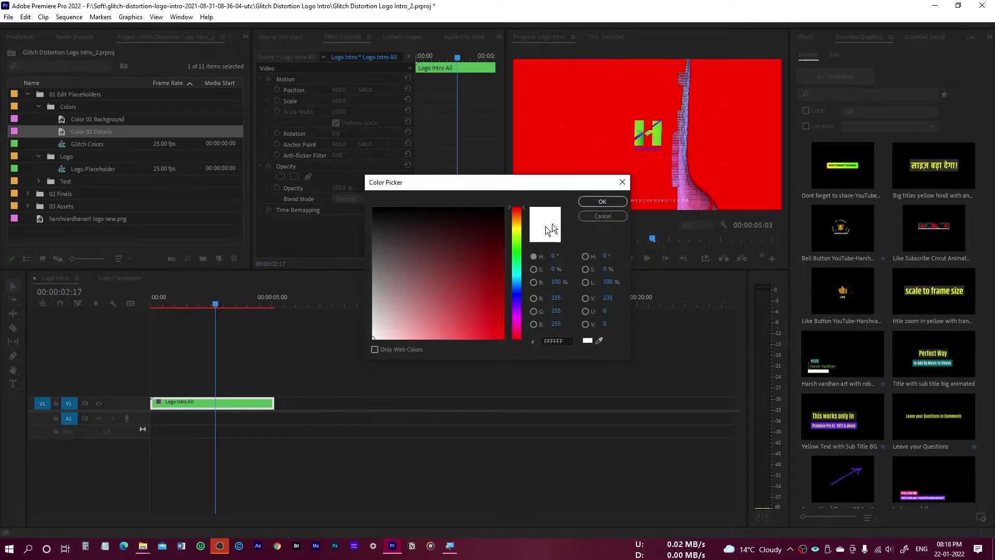
left_click(210, 304)
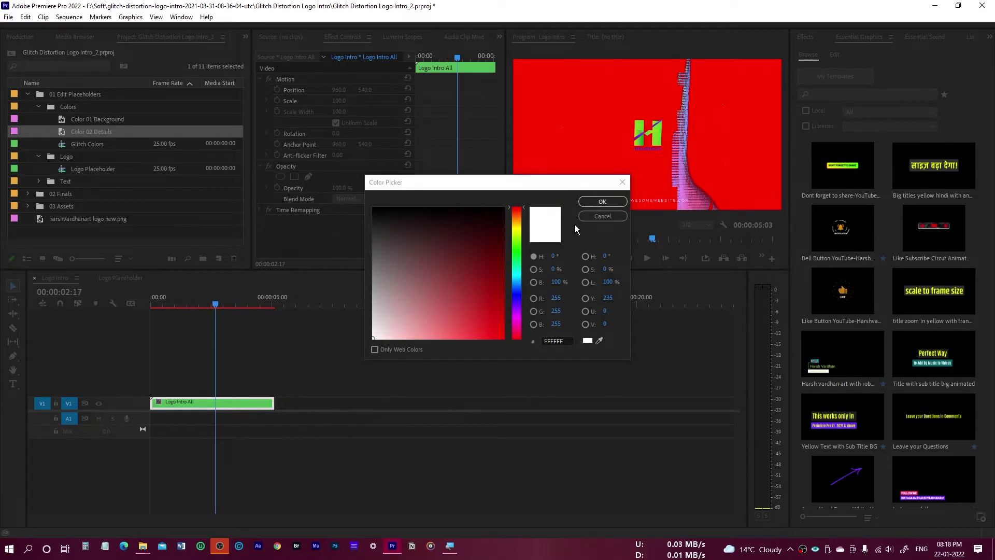
left_click(602, 215)
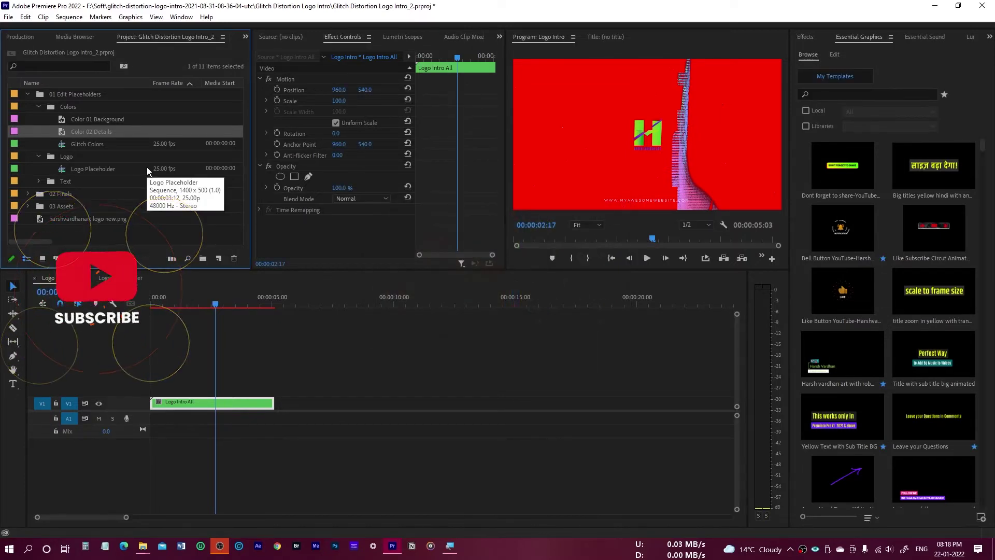
left_click(63, 149)
double_click(63, 145)
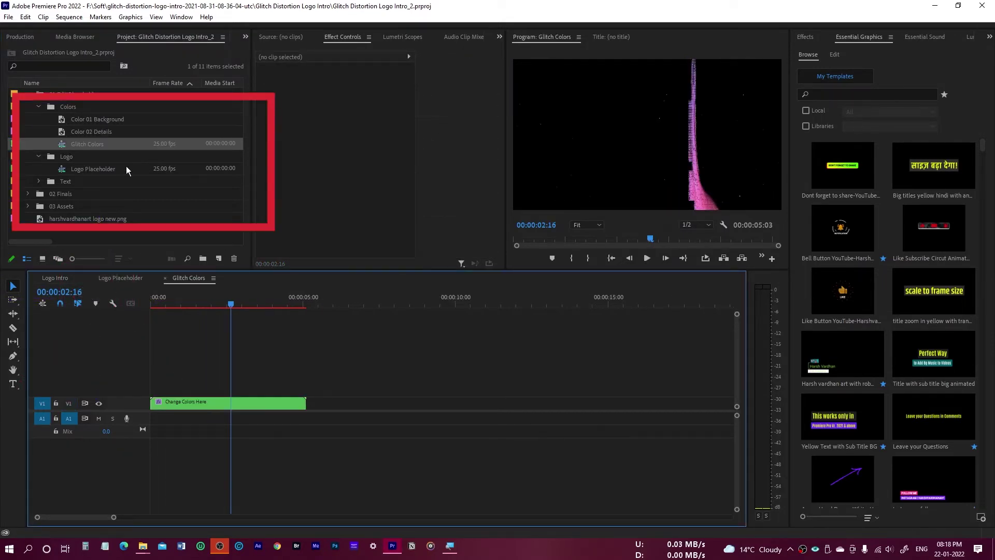
left_click(218, 403)
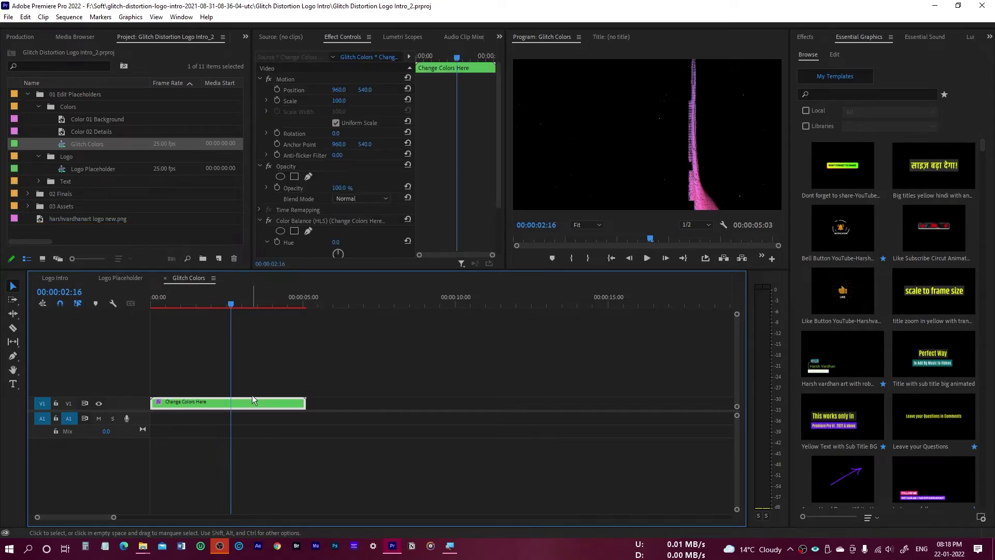
- Set the Color Balance (HLS) Hue on Change Colors Here to 269°, then return to Logo Intro
scroll(500, 222, "down", 3)
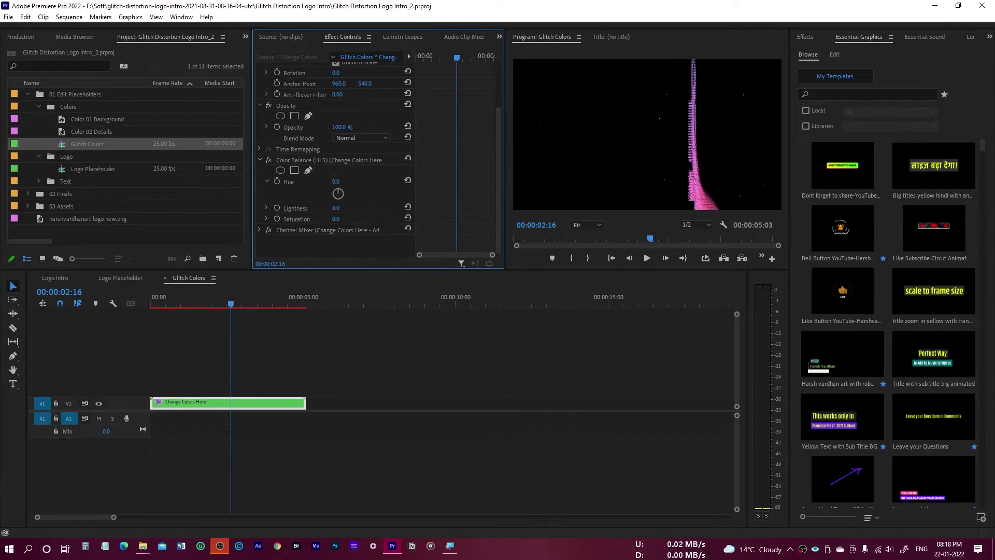
left_click_drag(336, 181, 582, 183)
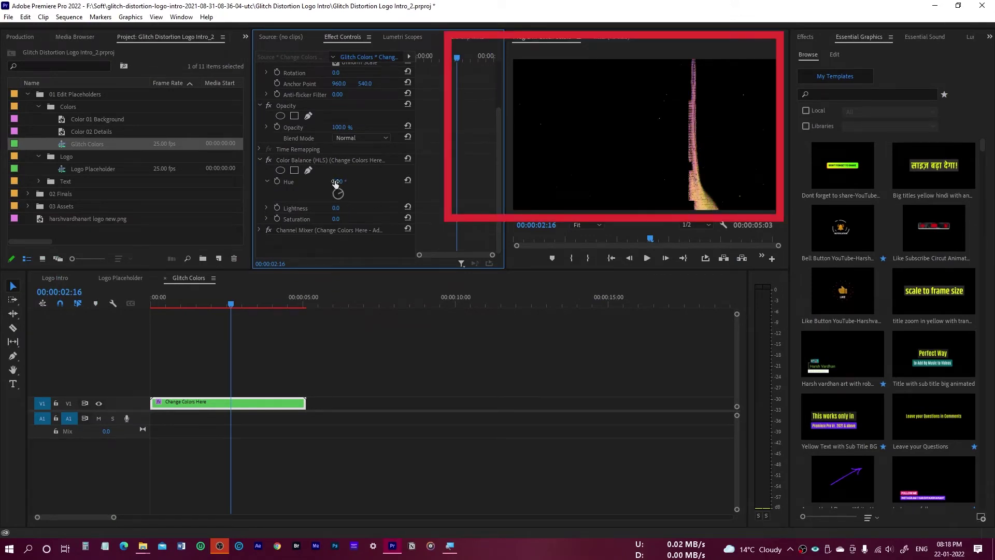
left_click_drag(336, 182, 475, 182)
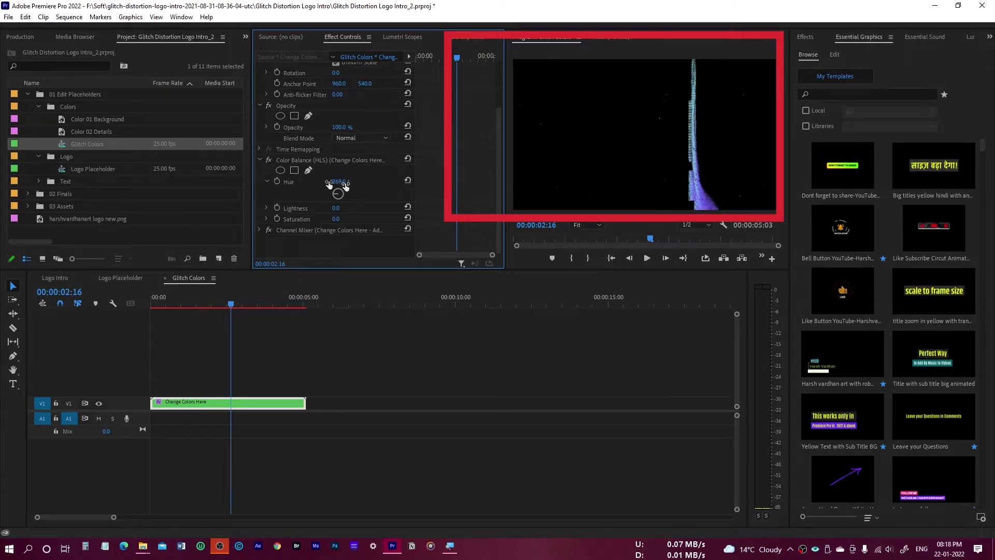
left_click(223, 305)
left_click(55, 278)
- Play the Logo Intro from the start and scrub to the finished logo frame around 3:20
left_click_drag(168, 306, 133, 305)
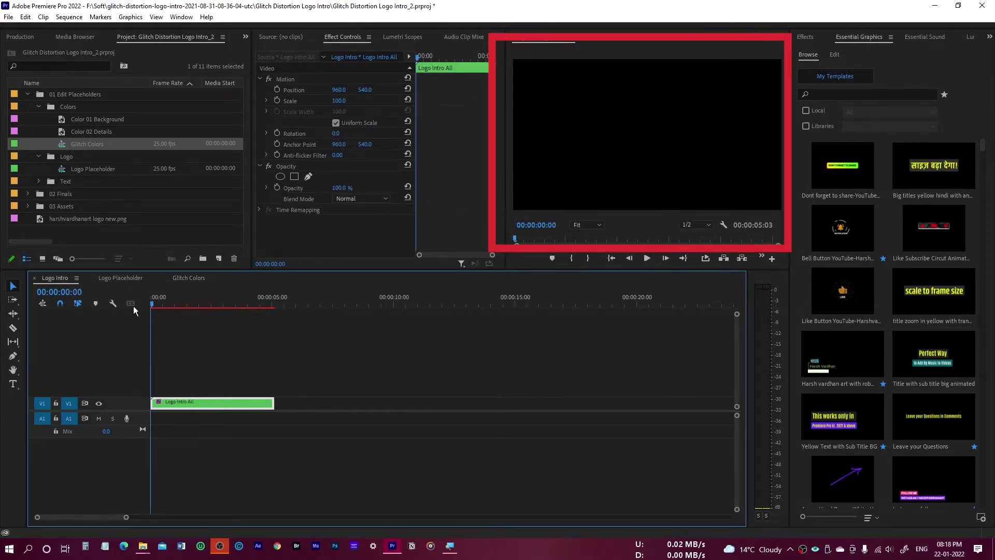
key("space")
left_click_drag(179, 301, 255, 302)
left_click(261, 303)
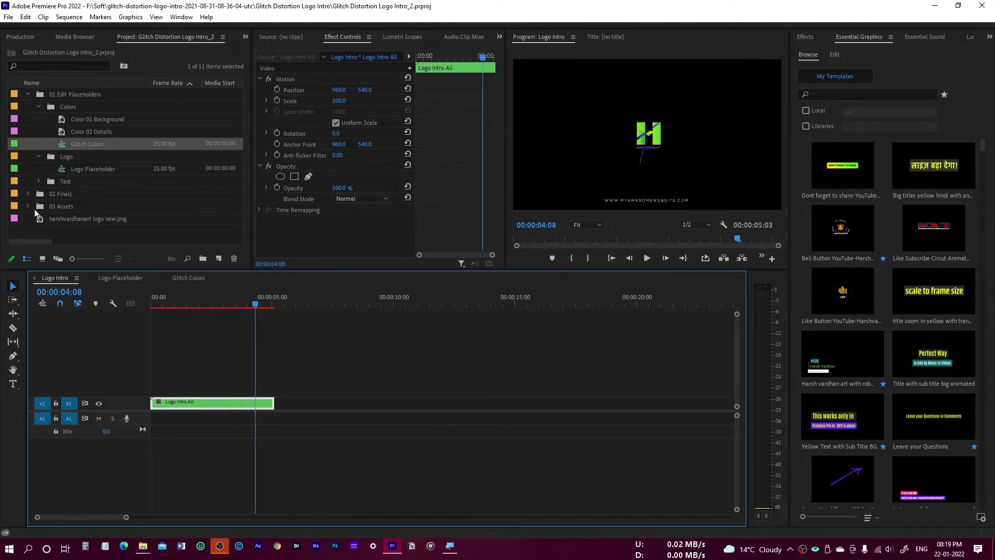
- Open the nested Logo Intro All sequence, then its nested Text Animation sequence
left_click(30, 208)
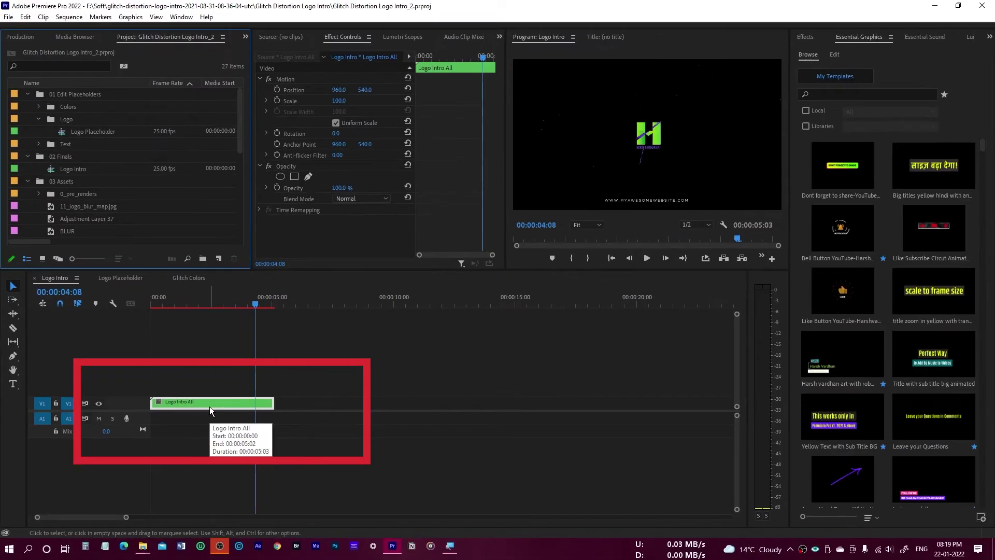
double_click(209, 402)
left_click(213, 395)
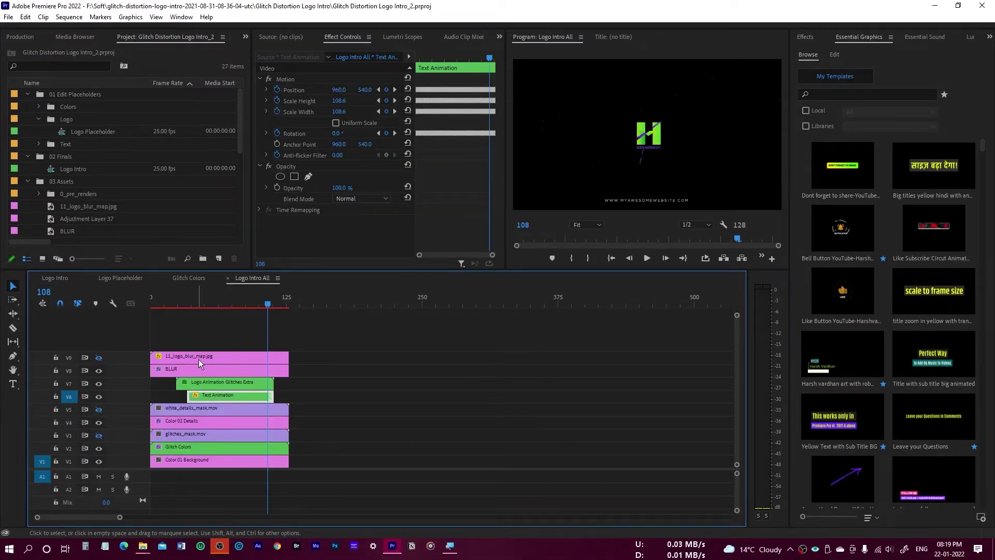
key("Left")
key("Left")
key("Left")
key("Left")
key("Left")
key("Left")
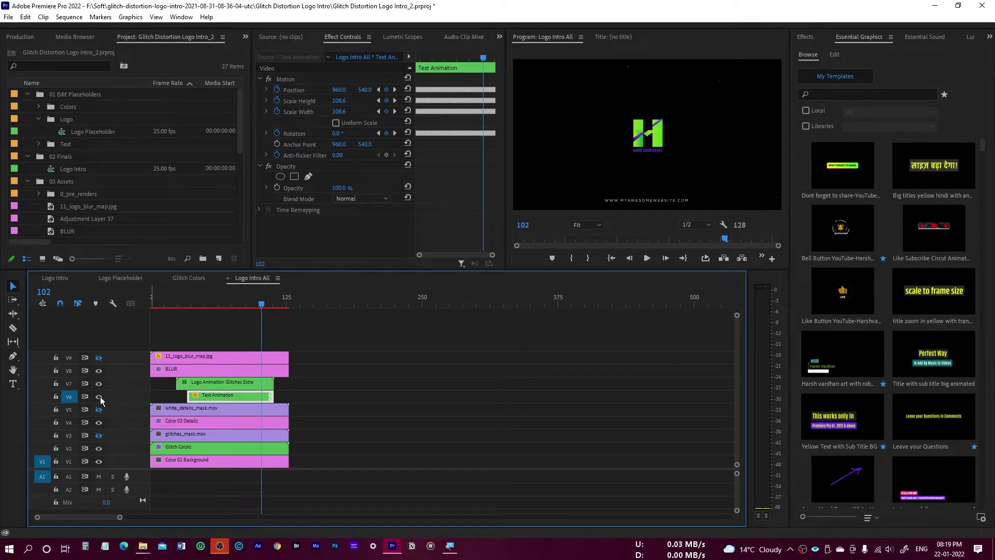
double_click(222, 396)
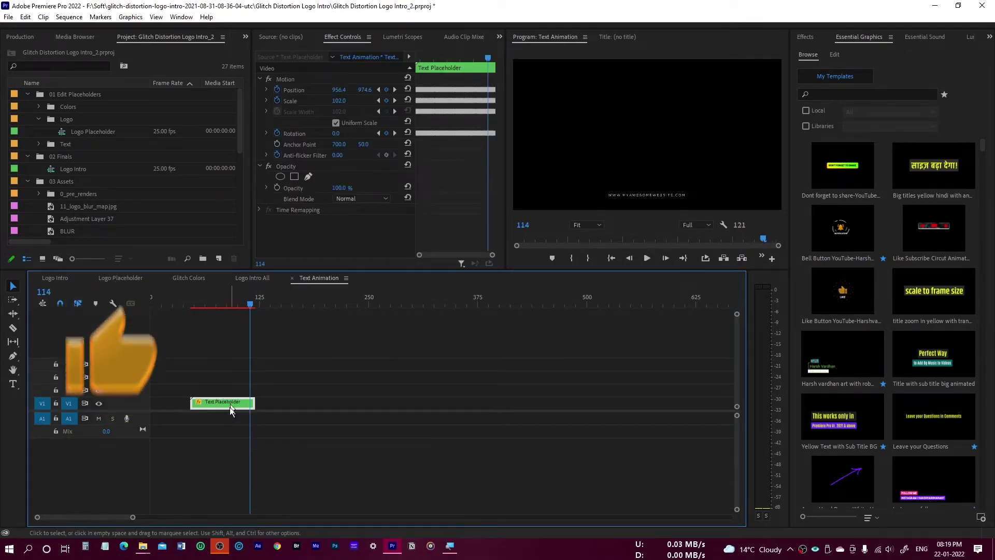
- Open the Text Placeholder sequence, select the website text layer, and show Essential Graphics
double_click(232, 405)
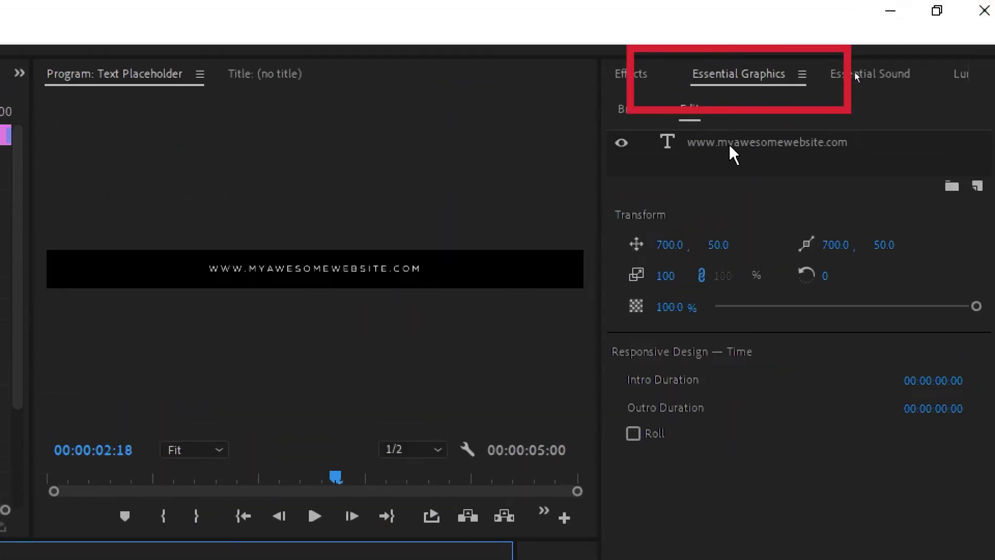
left_click(749, 143)
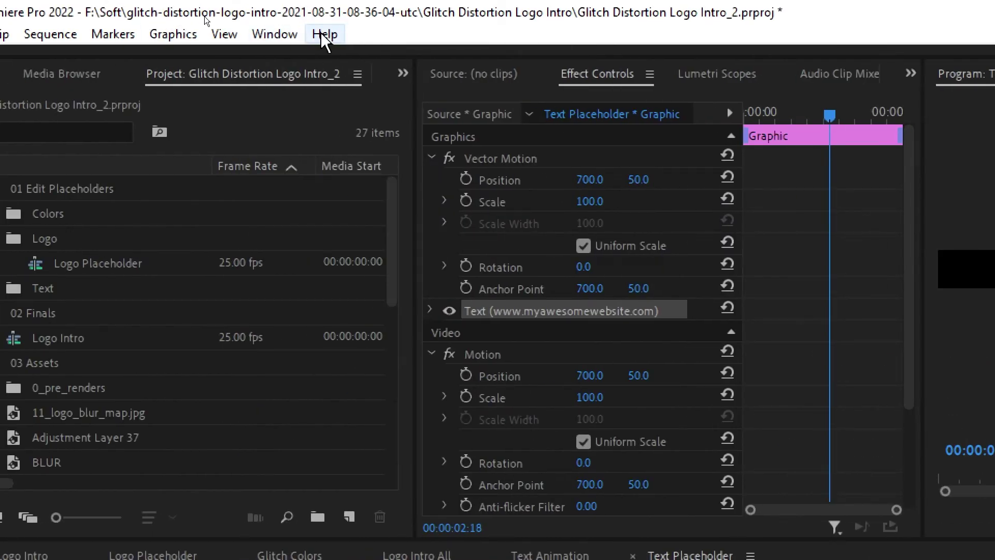
left_click(273, 33)
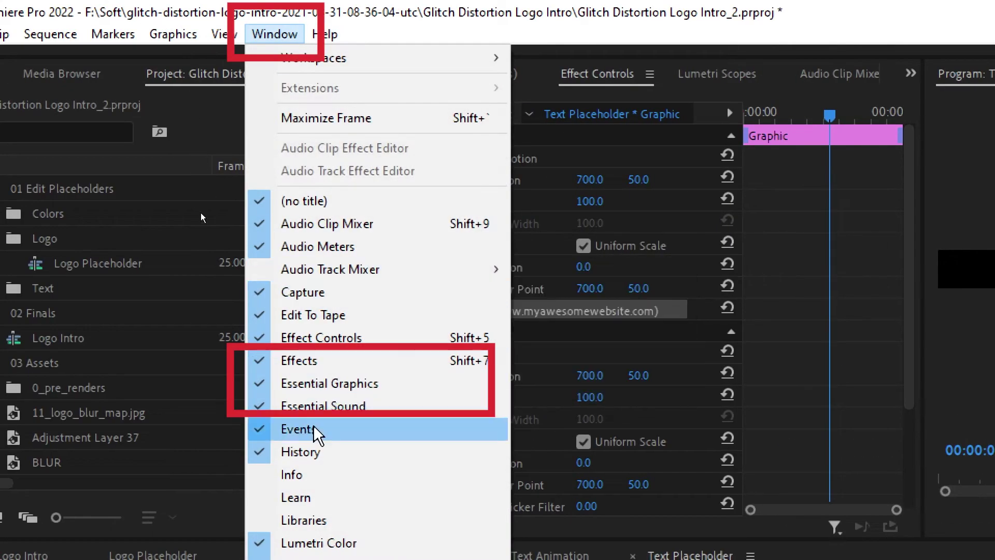
left_click(331, 383)
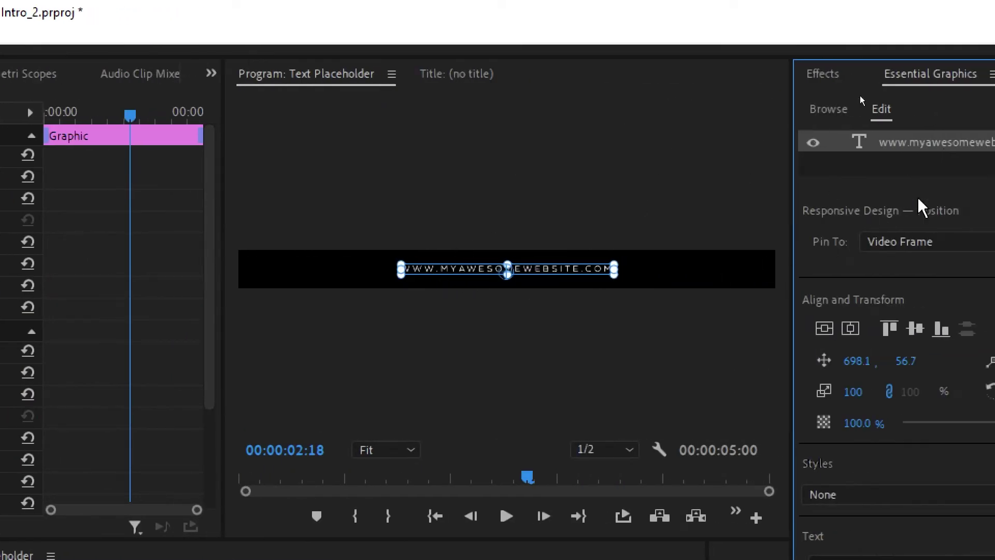
left_click_drag(441, 268, 575, 271)
type("hars")
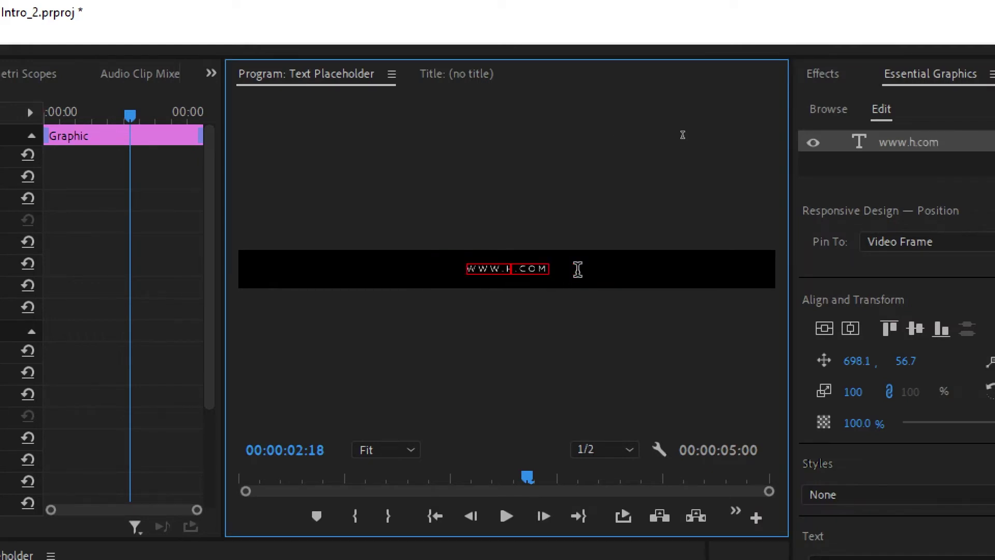
type("hvardhana")
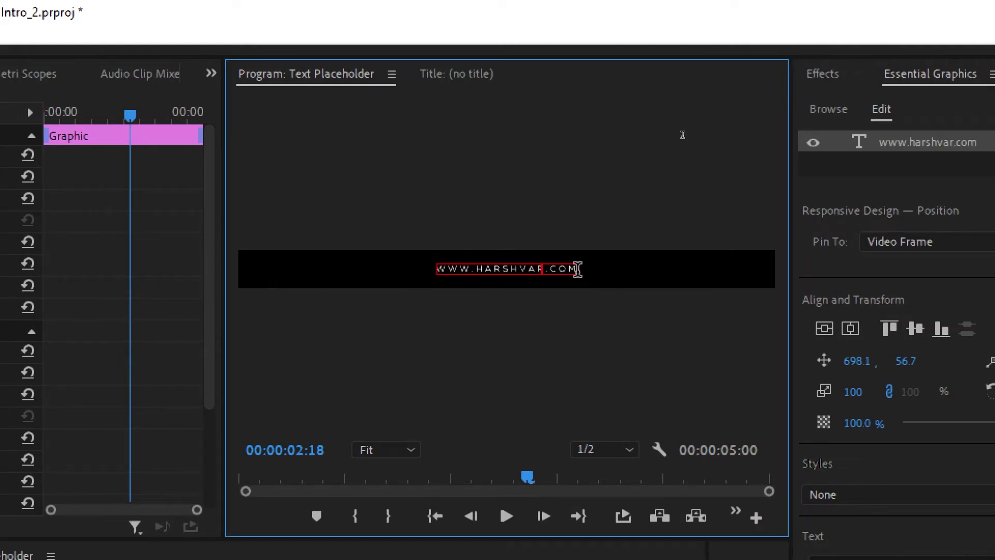
type("rt")
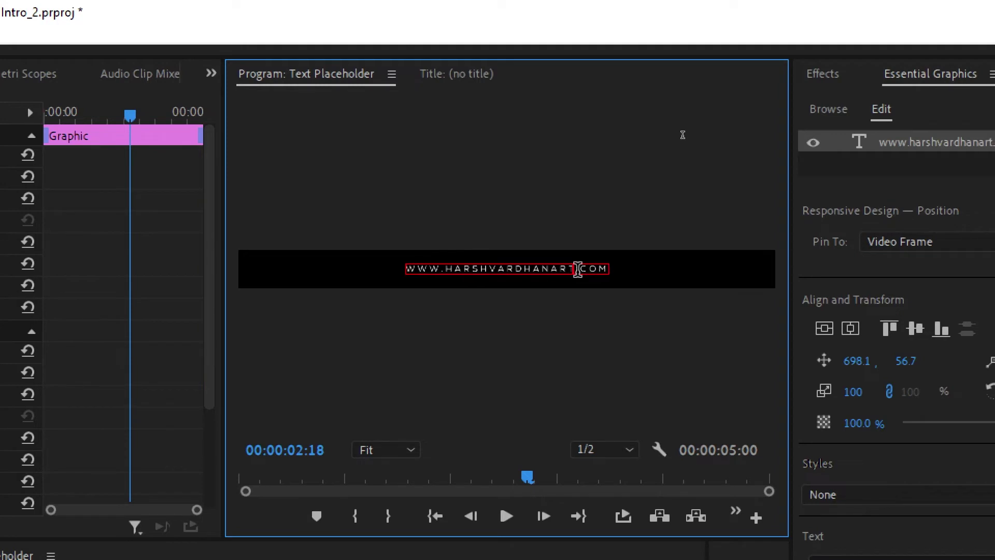
key("Escape")
left_click(613, 316)
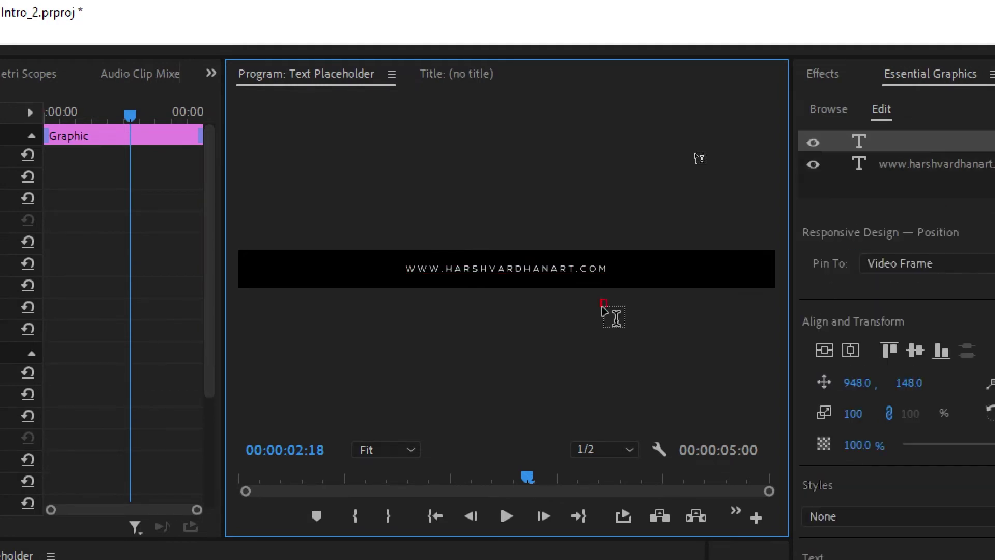
key("ctrl+s")
- Play the Logo Intro with the new logo and website text, save, and rewind to the start
left_click(57, 279)
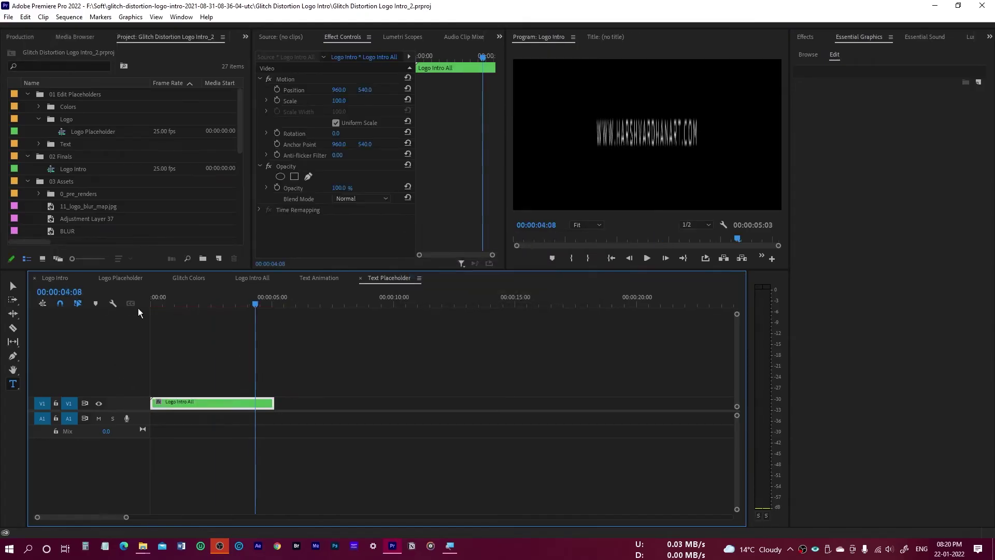
key("space")
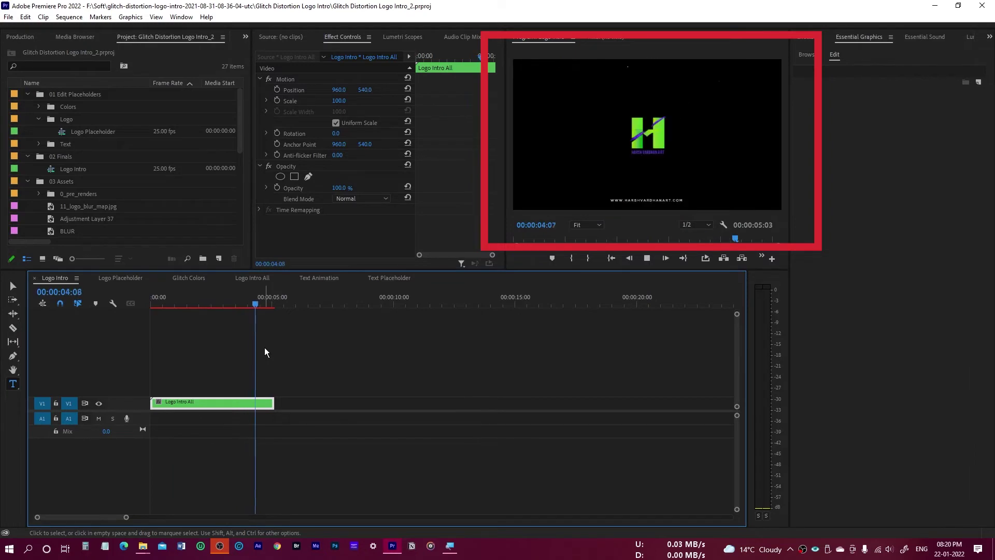
key("space")
left_click_drag(214, 302, 189, 303)
key("ctrl+s")
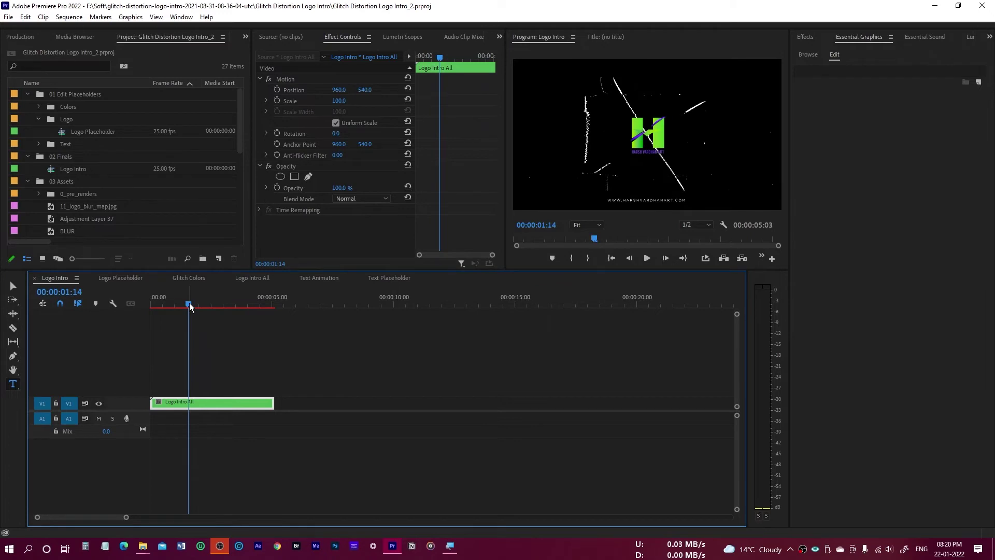
left_click_drag(189, 302, 153, 304)
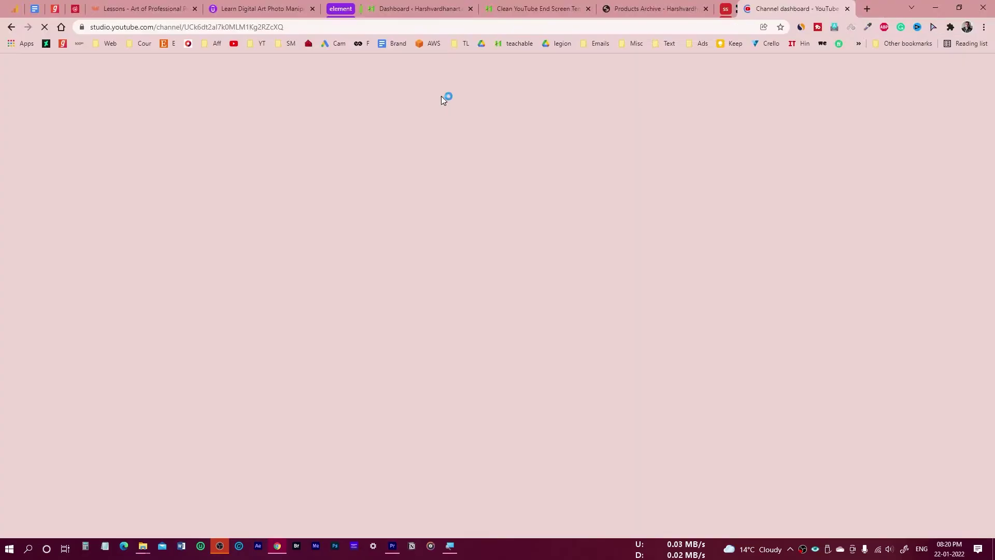
- Search Envato Elements' Logos & Idents music for 'glitch logo'
left_click(341, 9)
left_click(344, 8)
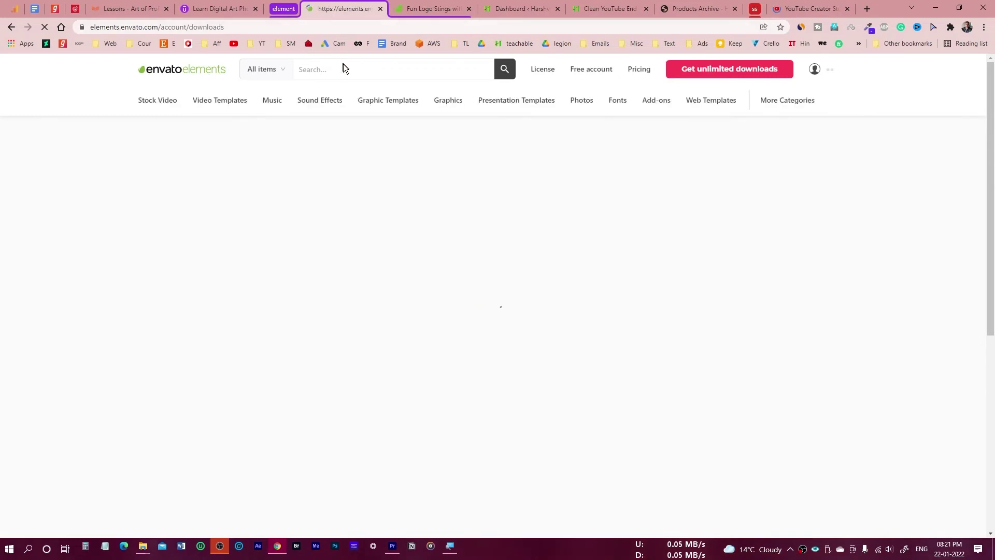
mouse_move(273, 106)
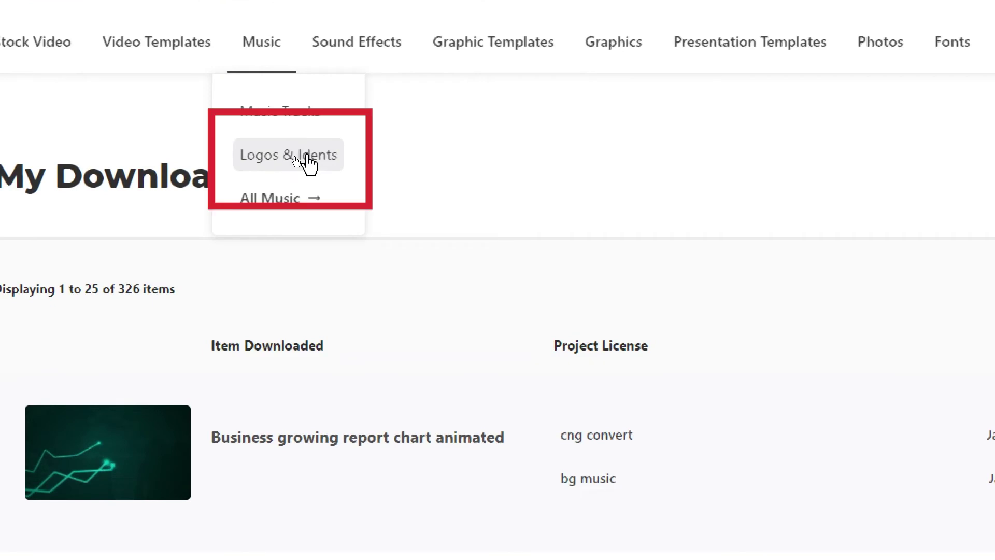
left_click(305, 158)
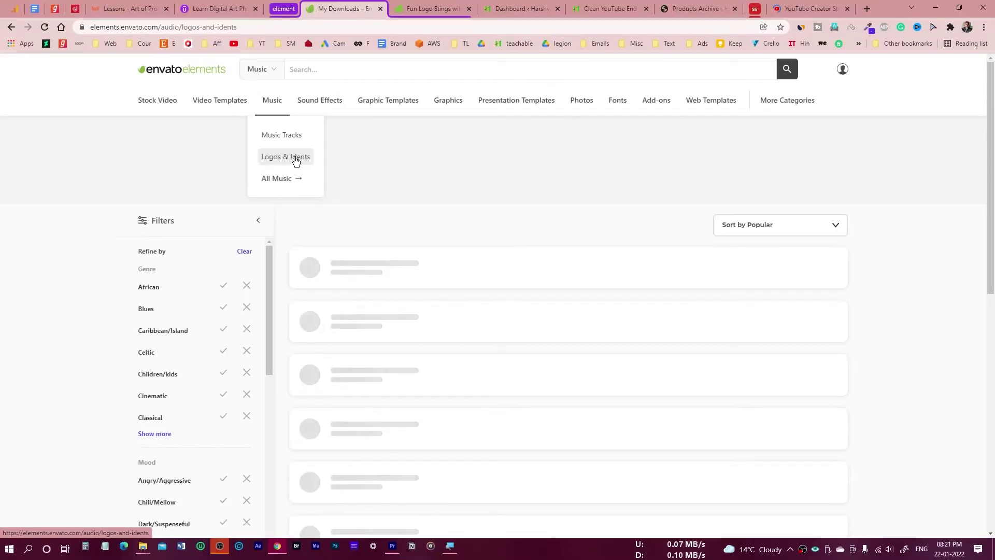
left_click(425, 68)
type("glitch logo")
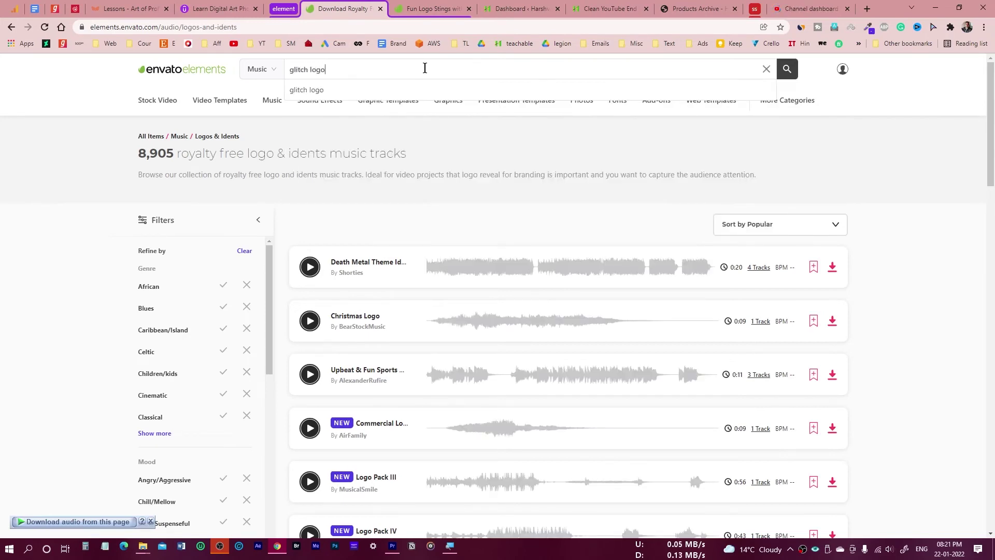
key("Return")
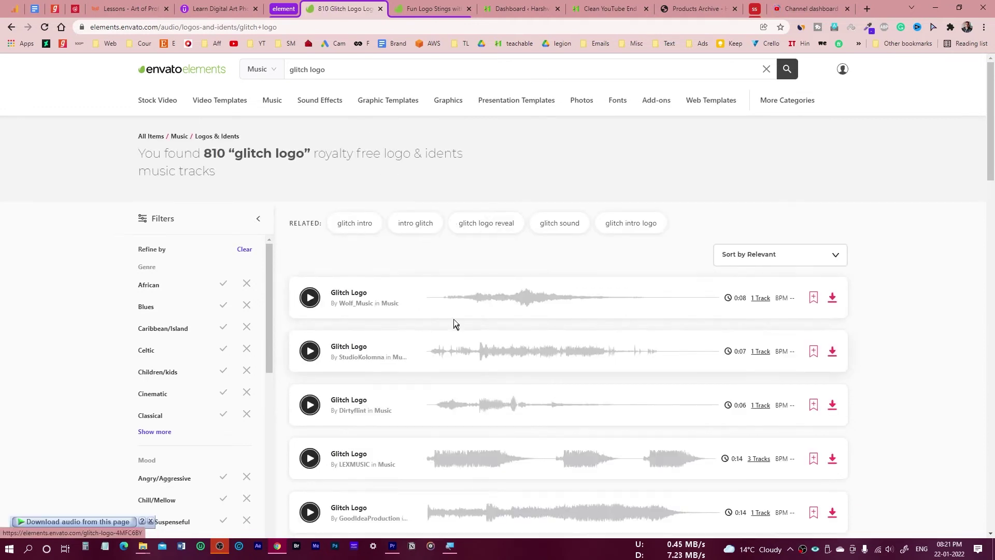
- Preview the first Glitch Logo track, then minimize Chrome to return to Premiere
scroll(456, 340, "down", 1)
scroll(456, 340, "down", 2)
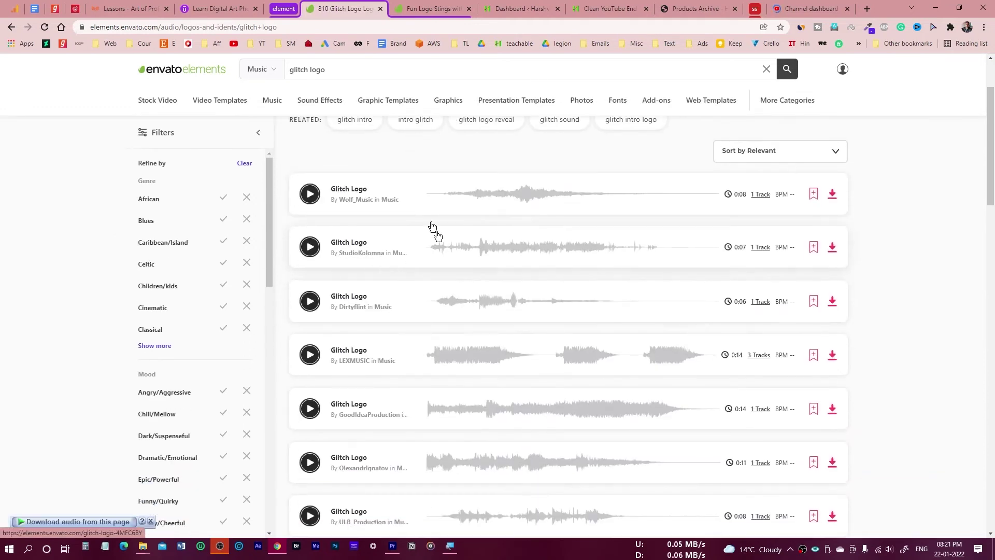
left_click(310, 194)
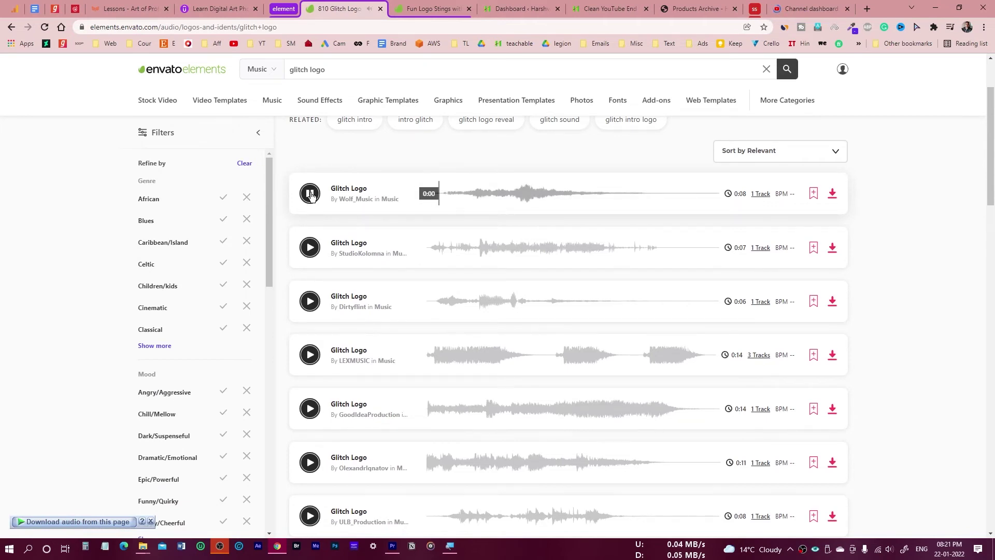
left_click(310, 194)
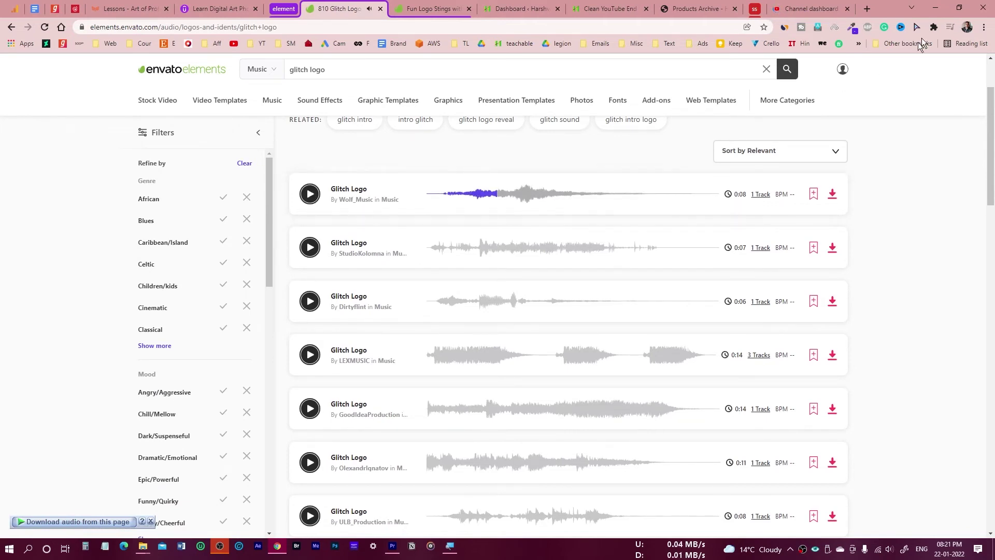
left_click(935, 8)
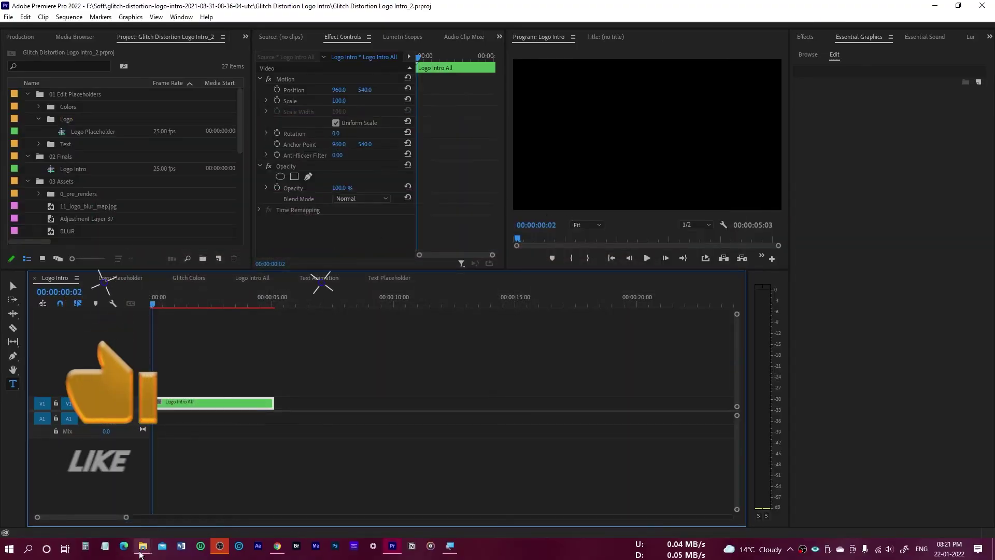
- In File Explorer, browse from Soft into clear-glitch-logo and select the wav folder
mouse_move(143, 545)
mouse_move(228, 497)
mouse_move(149, 500)
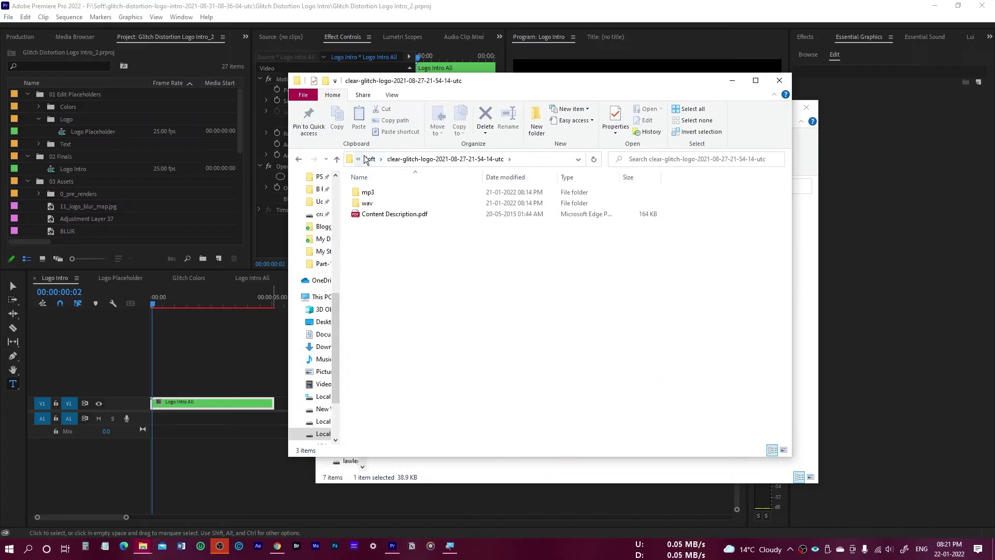
left_click(370, 160)
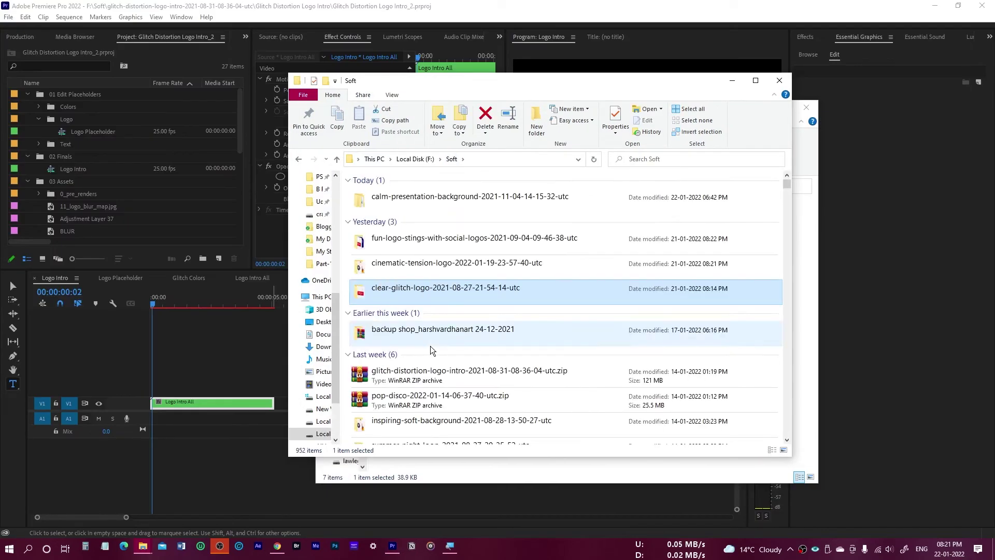
double_click(434, 293)
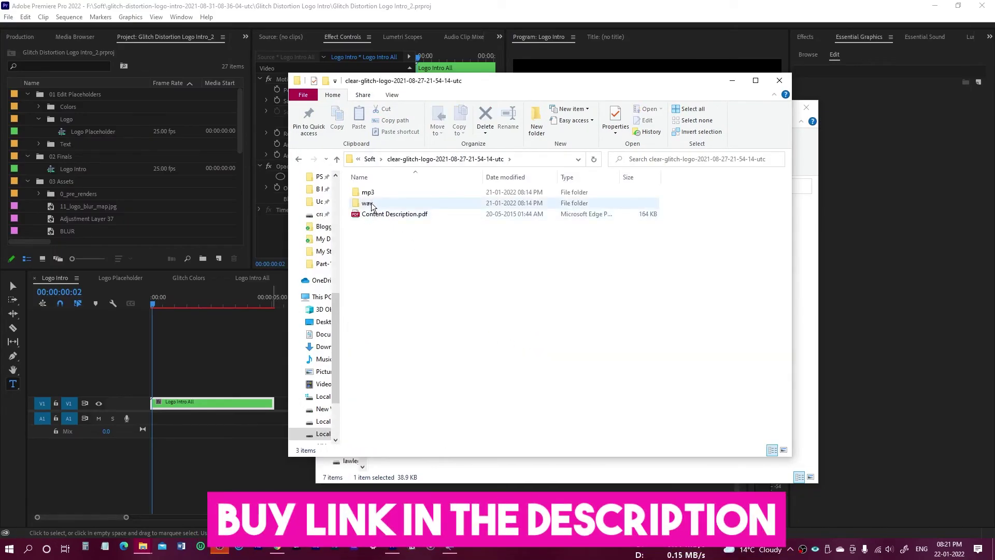
left_click(368, 206)
- Collapse the 02 Finals and 03 Assets bins in Premiere's Project panel
left_click(27, 93)
left_click(27, 107)
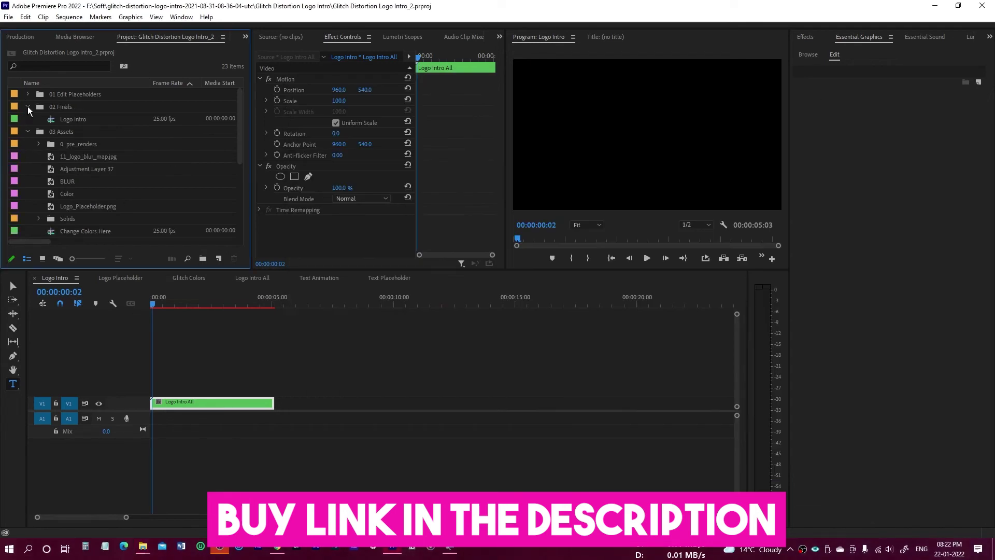
left_click(27, 119)
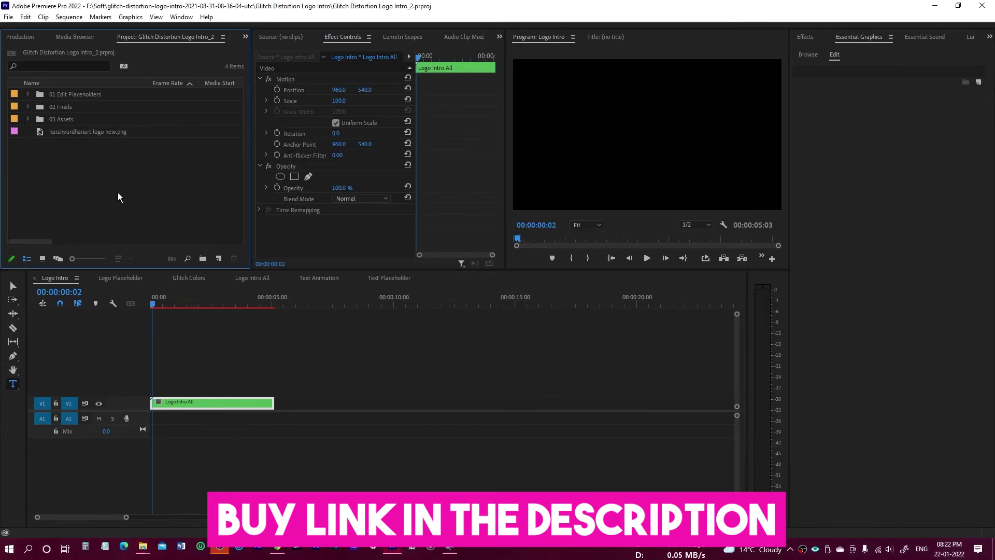
- Open the wav folder and import Clear Glitch Logo A.wav into the Project panel
mouse_move(143, 546)
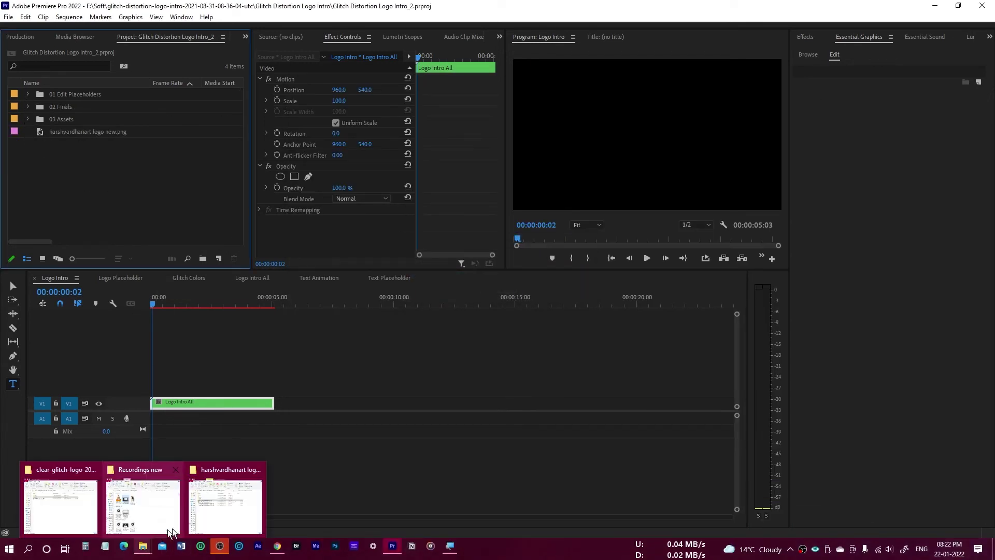
left_click(219, 511)
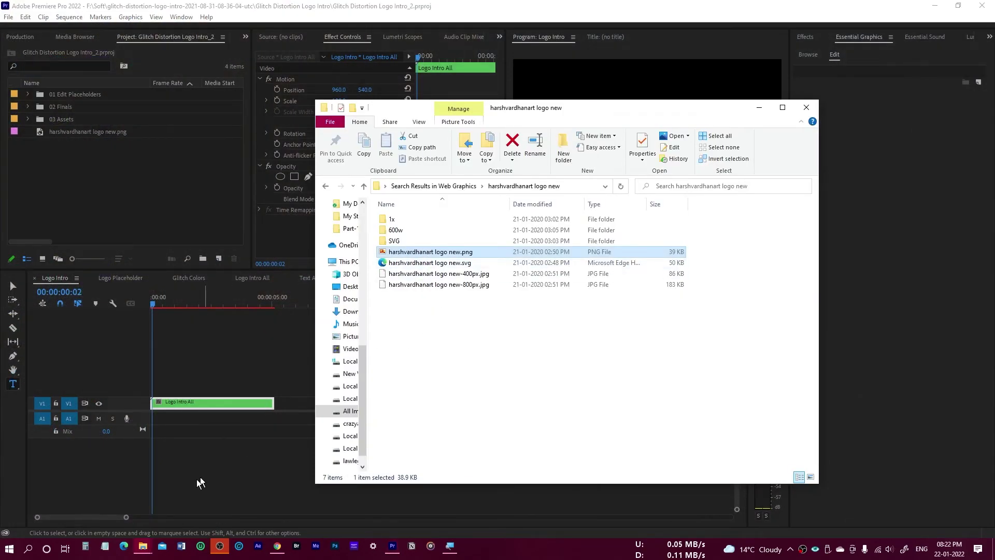
mouse_move(143, 546)
left_click(83, 511)
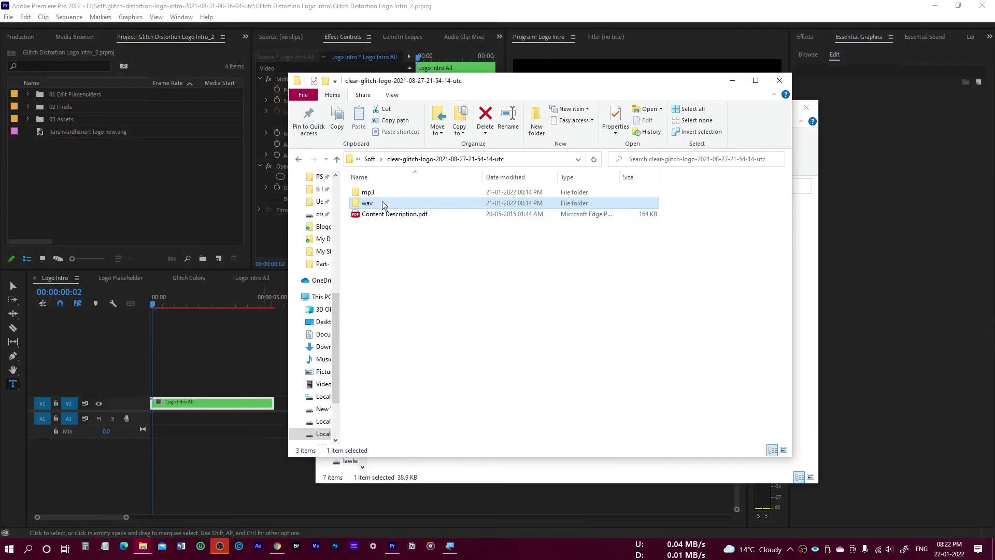
double_click(400, 203)
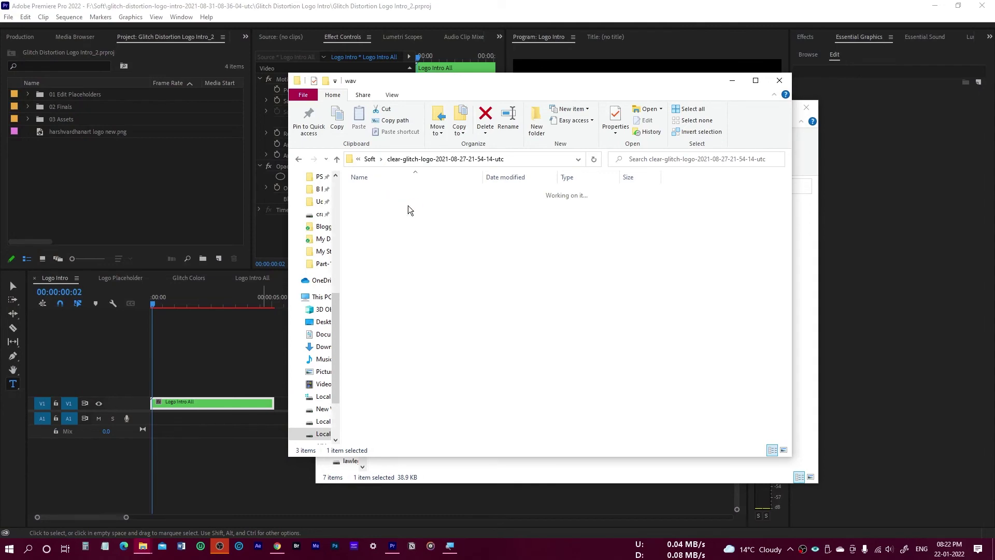
left_click_drag(421, 191, 123, 203)
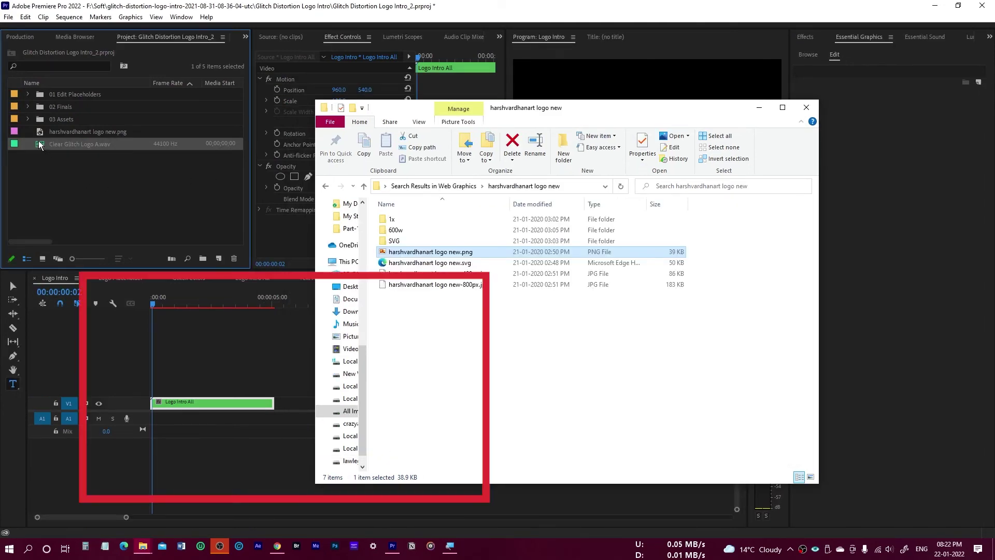
- Place Clear Glitch Logo A.wav on track A1 at the start of the intro
left_click(758, 107)
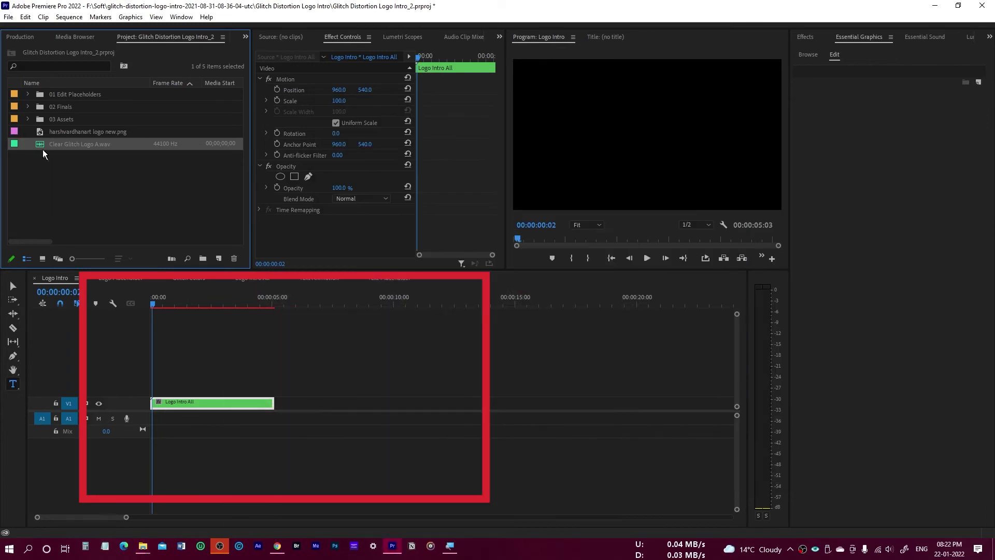
left_click_drag(44, 144, 210, 418)
left_click(210, 417)
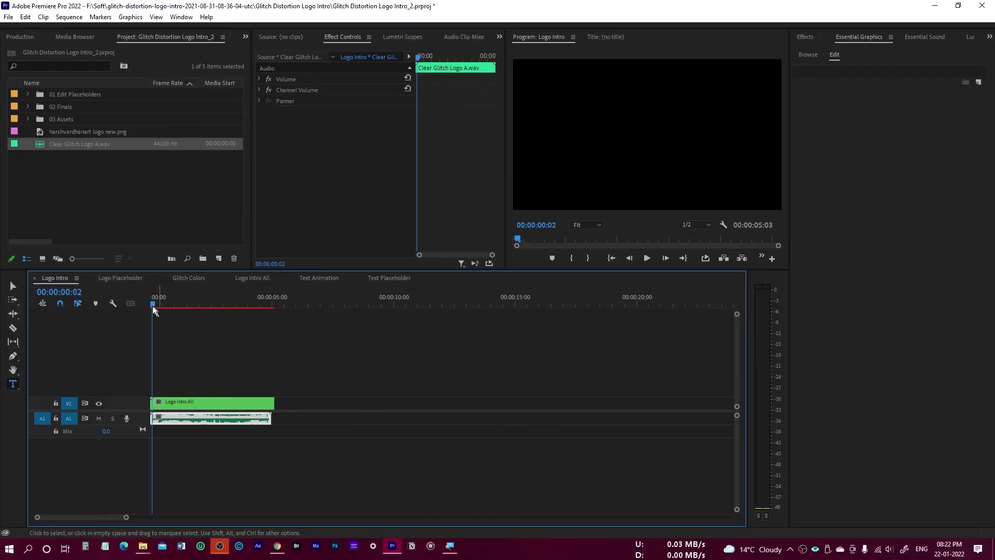
- Play the Logo Intro from the start in a maximized Program monitor with its glitch sound, then save the project
left_click_drag(152, 306, 145, 305)
key("grave")
key("space")
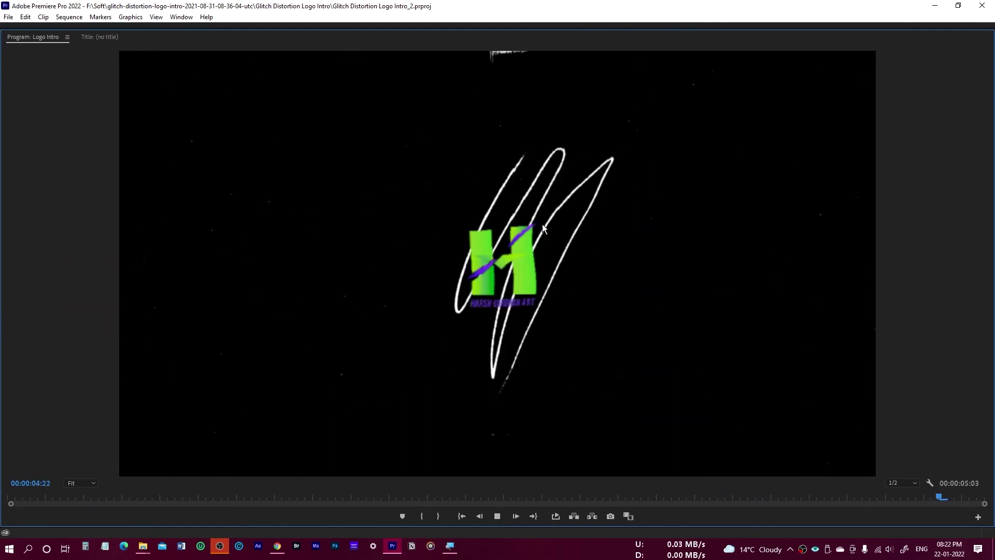
left_click(613, 497)
key("grave")
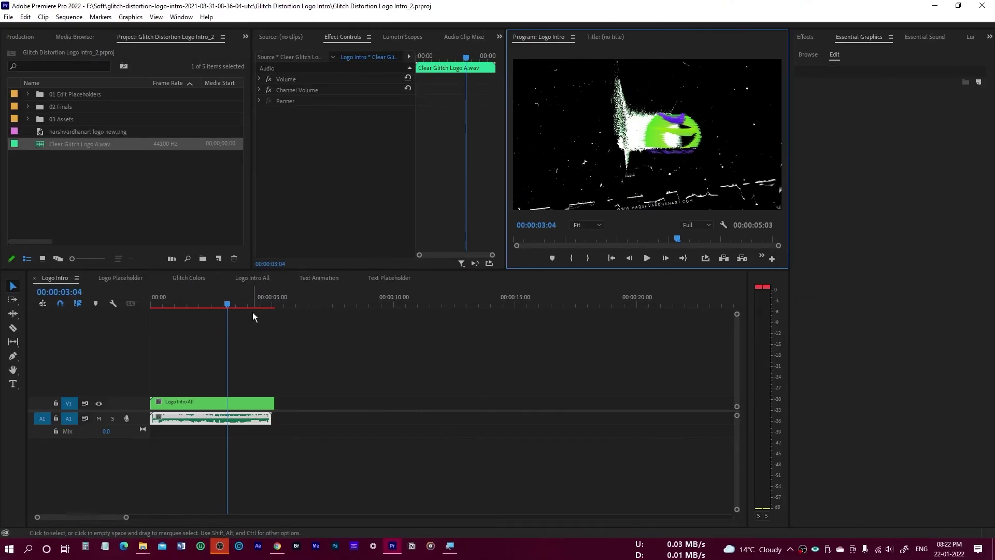
key("ctrl+s")
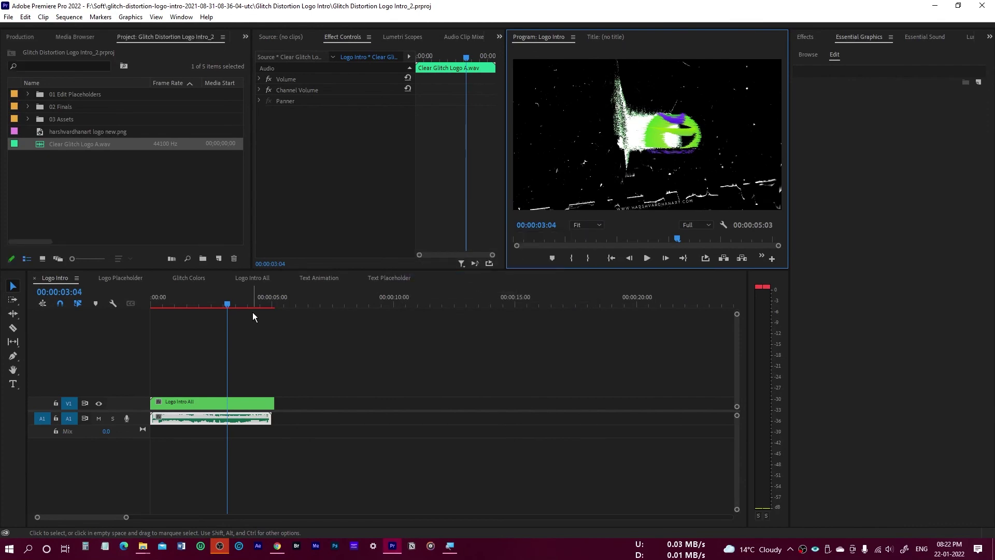